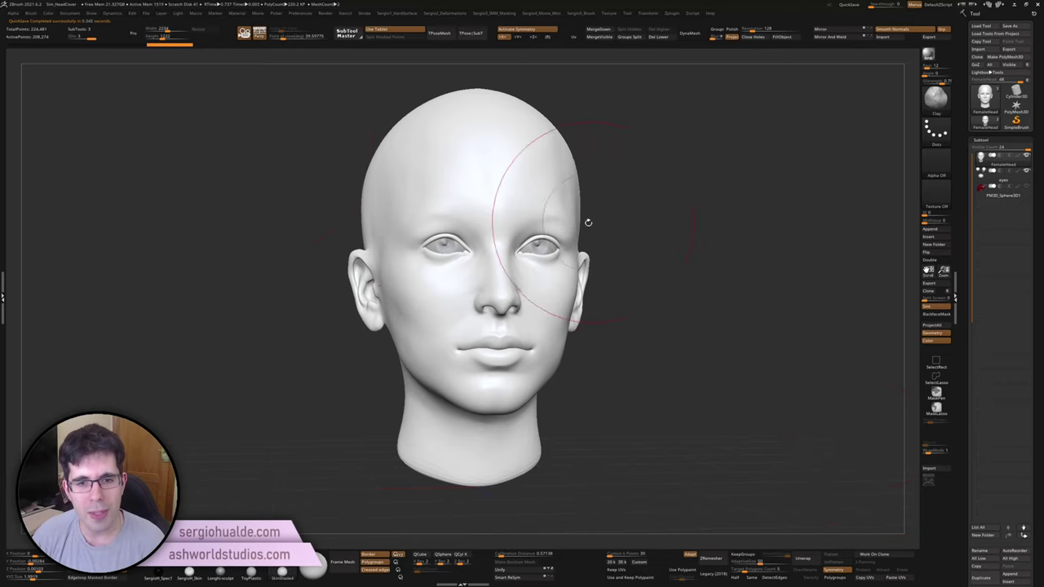
Step: Centre the head in view and expand the Render > Preview AO settings
mouse_move(522, 233)
alt+right_down()
mouse_move(557, 266)
mouse_move(552, 235)
alt+right_up()
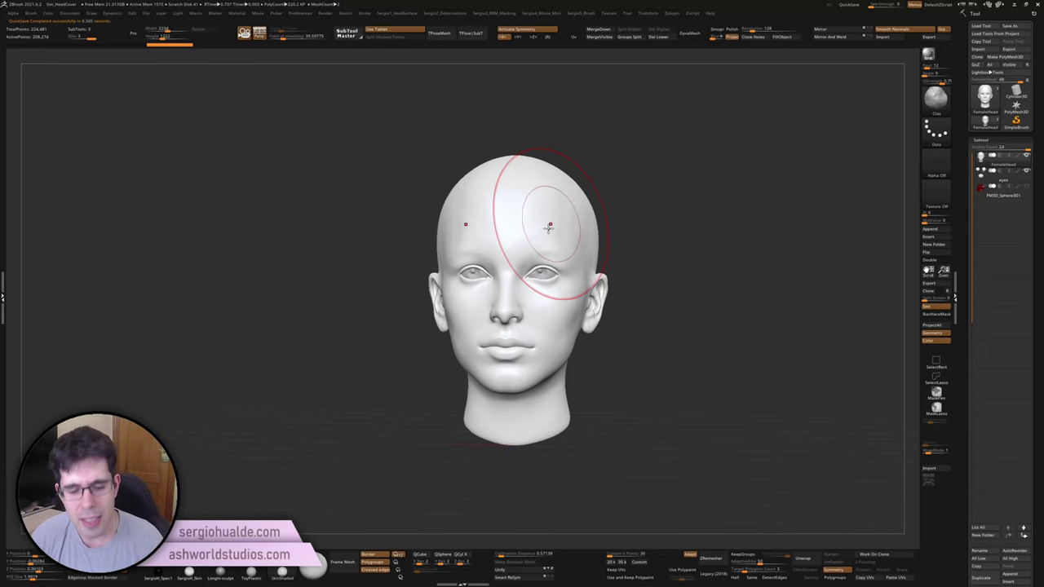
alt+right_drag(543, 267, 525, 269)
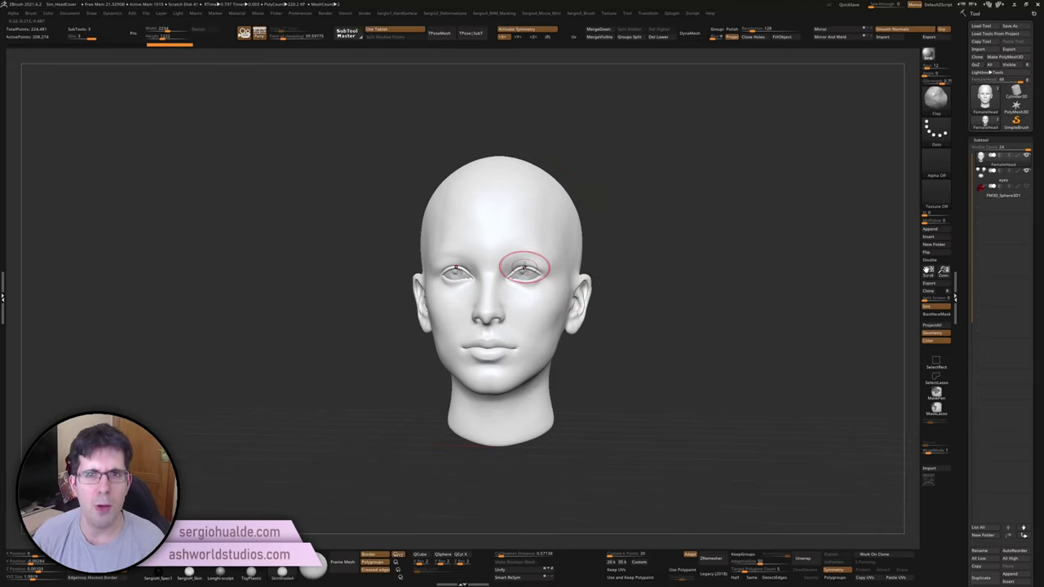
alt+right_drag(498, 233, 489, 270)
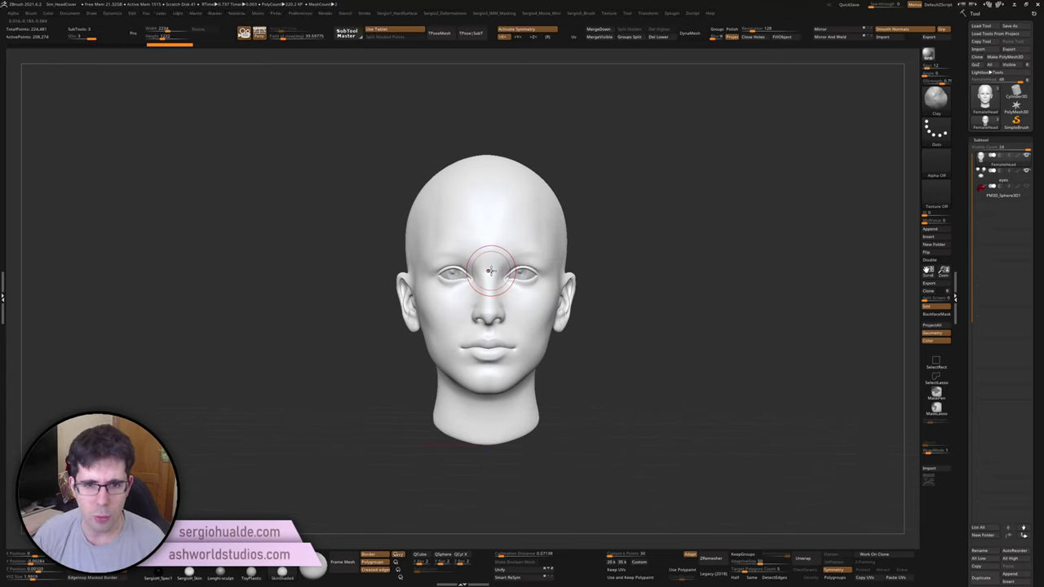
mouse_move(500, 260)
alt+right_down()
mouse_move(485, 245)
mouse_move(509, 256)
alt+right_up()
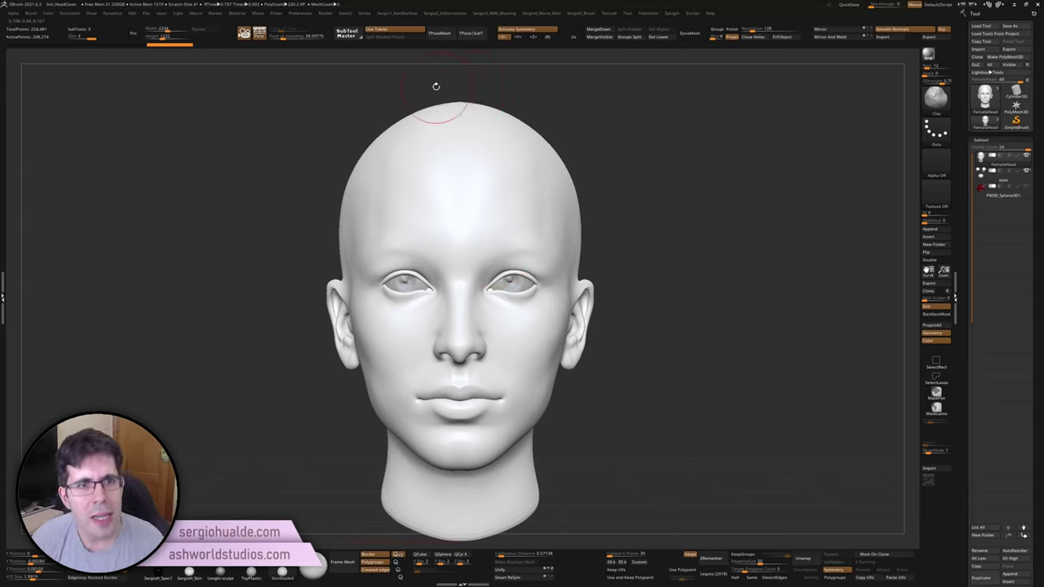
click(331, 15)
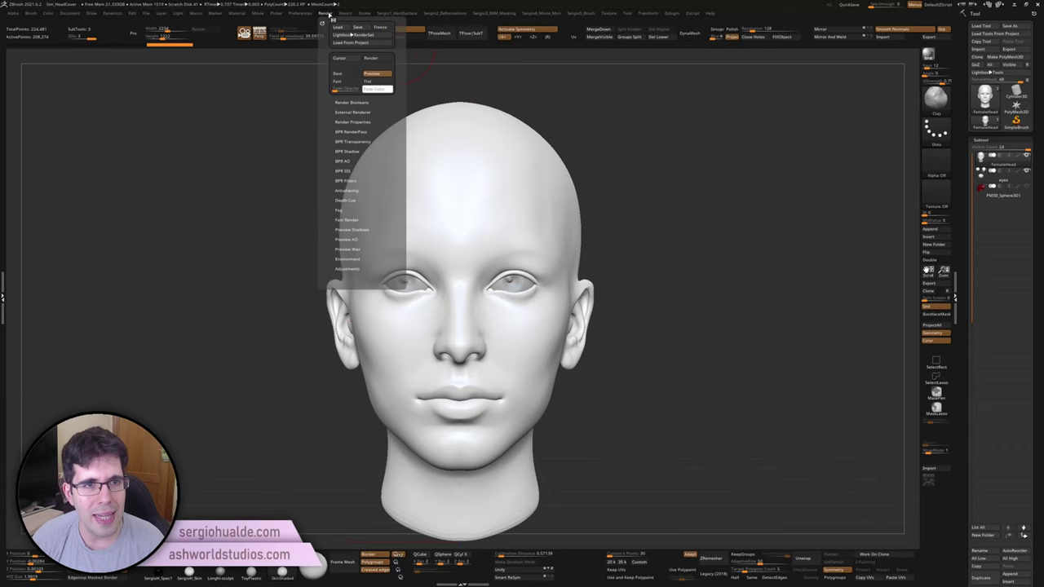
click(363, 240)
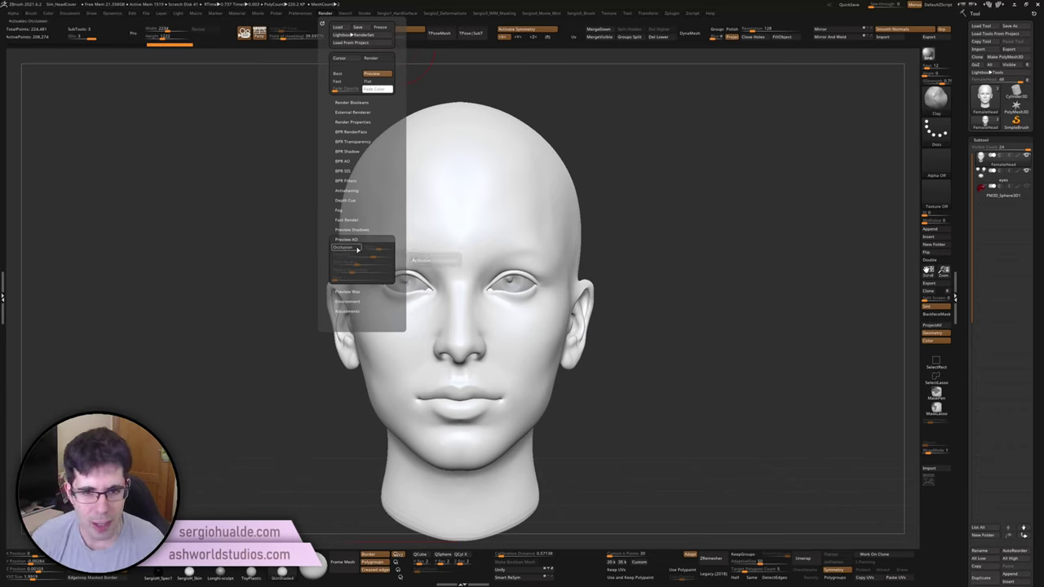
Step: Turn on Preview AO occlusion and raise its intensity to deepen the eye shading
ctrl+right_drag(506, 240, 601, 304)
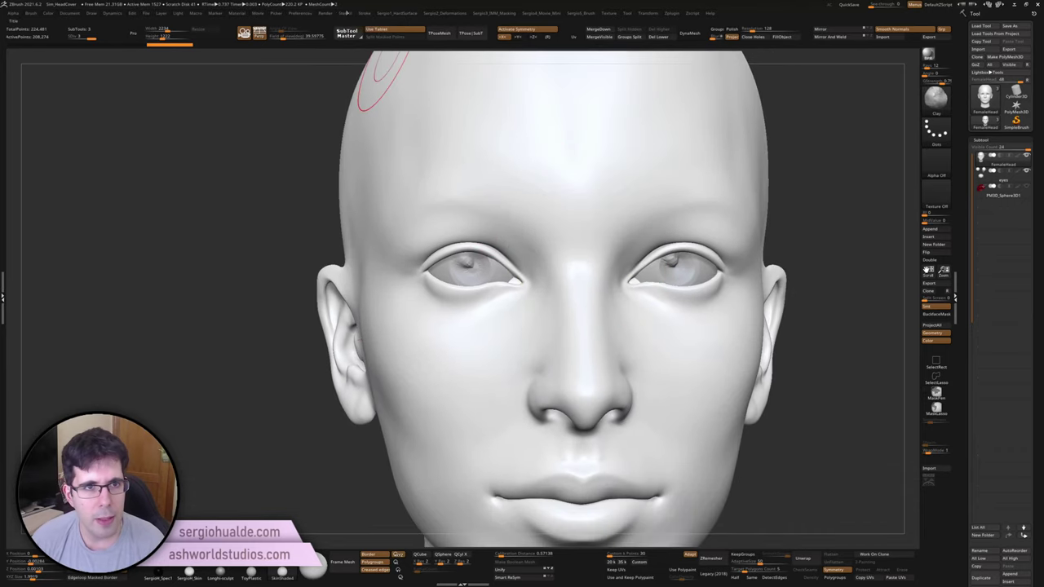
click(327, 14)
click(348, 247)
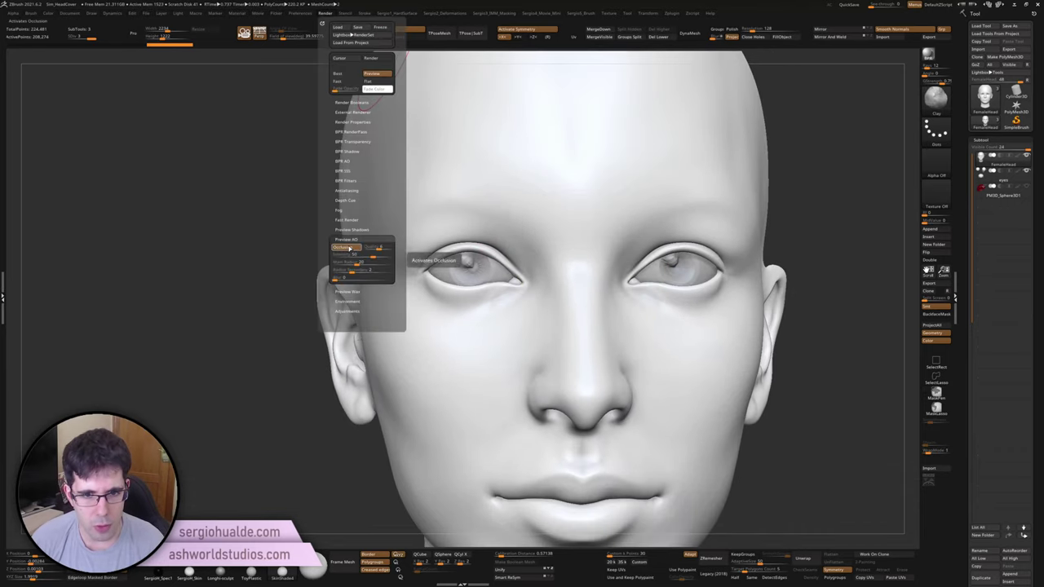
click(348, 247)
click(348, 247)
click(348, 247)
click(348, 248)
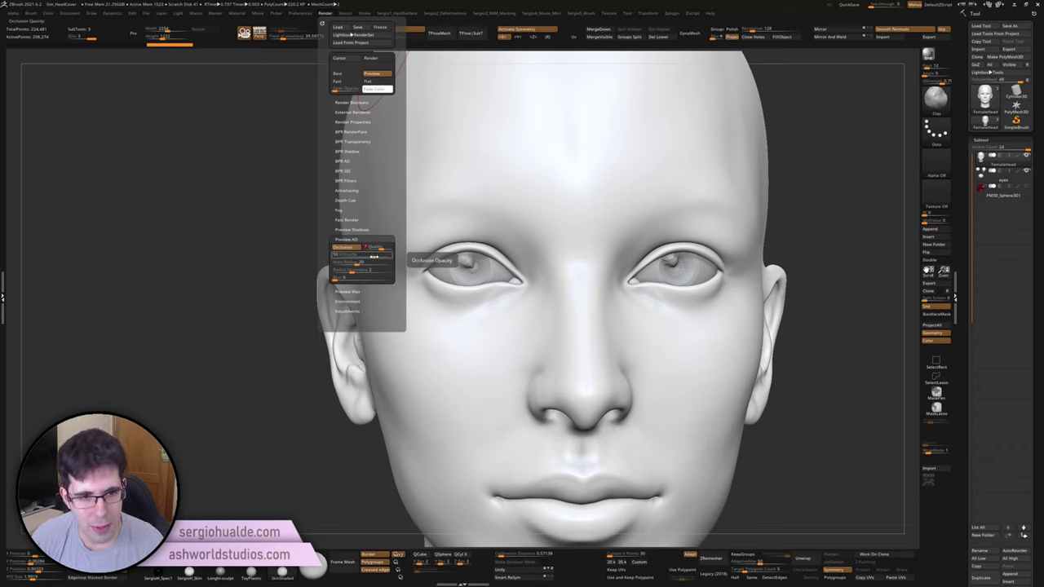
drag(373, 256, 389, 256)
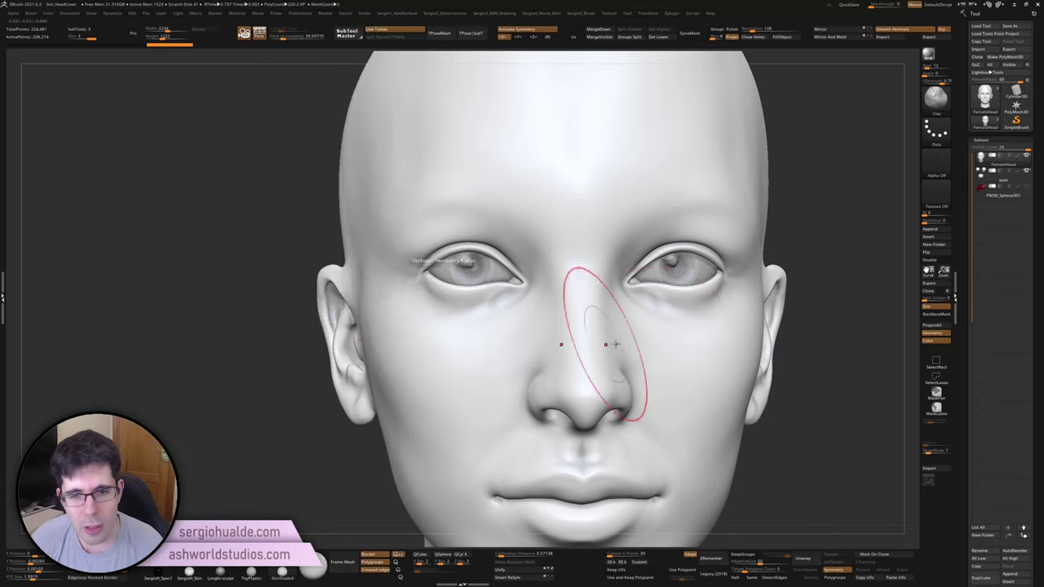
key(f)
right_drag(629, 234, 599, 245)
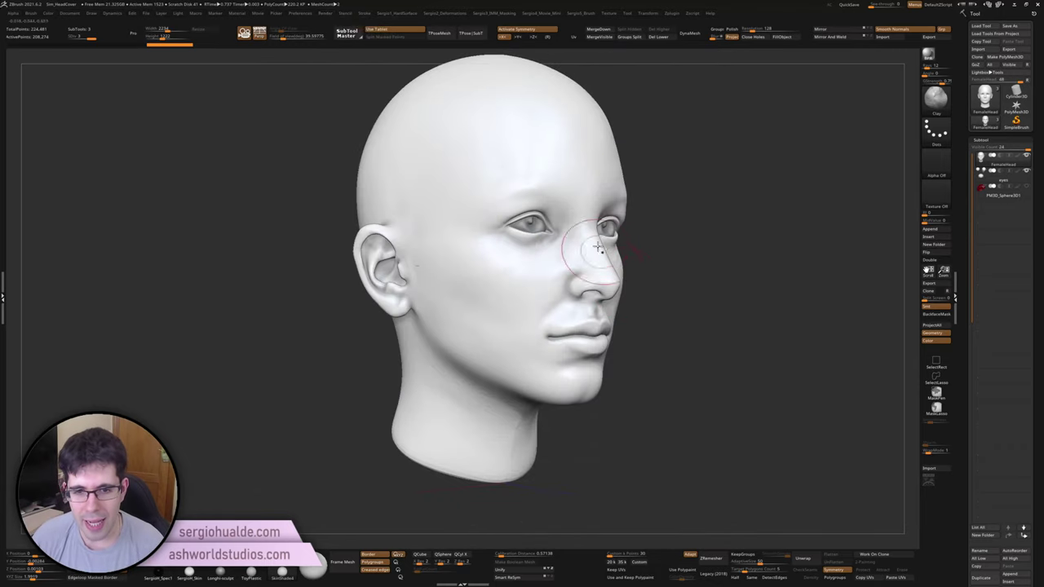
Step: Lower the Preview AO occlusion intensity to 14
mouse_move(458, 214)
right_down()
mouse_move(535, 252)
mouse_move(426, 224)
mouse_move(442, 152)
mouse_move(407, 187)
mouse_move(436, 212)
mouse_move(327, 191)
right_up()
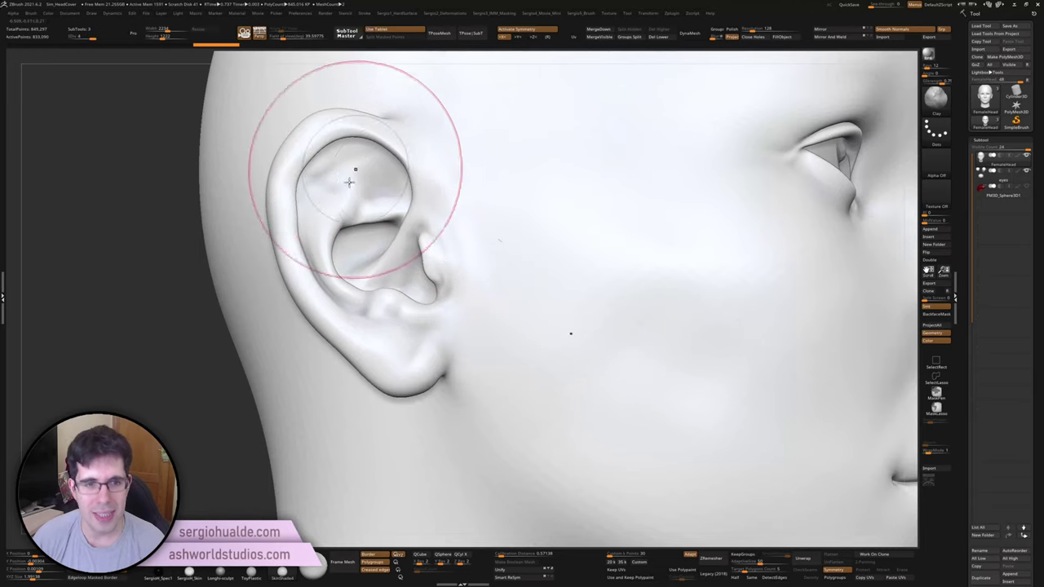
click(327, 13)
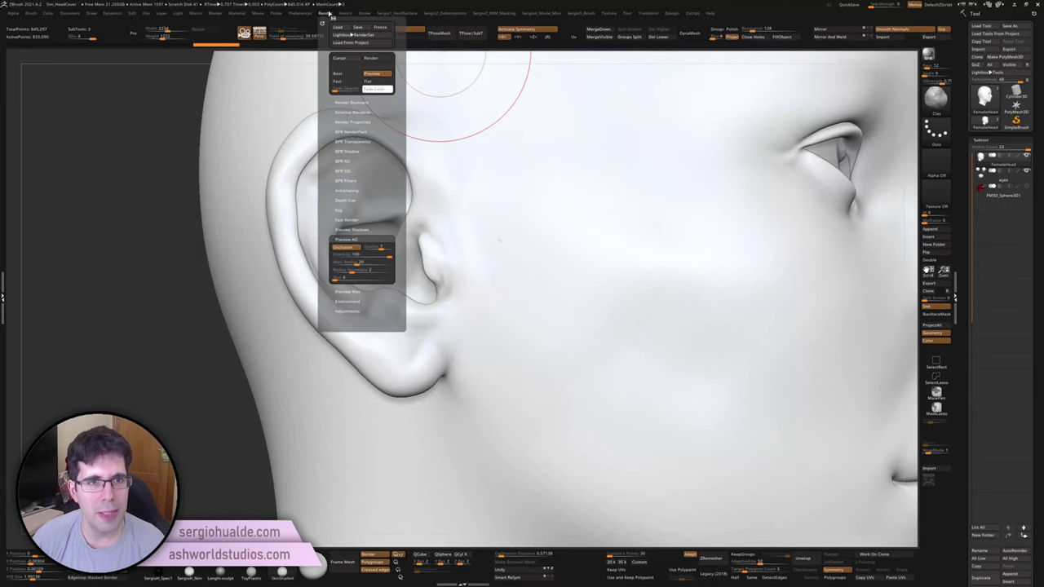
drag(377, 255, 360, 255)
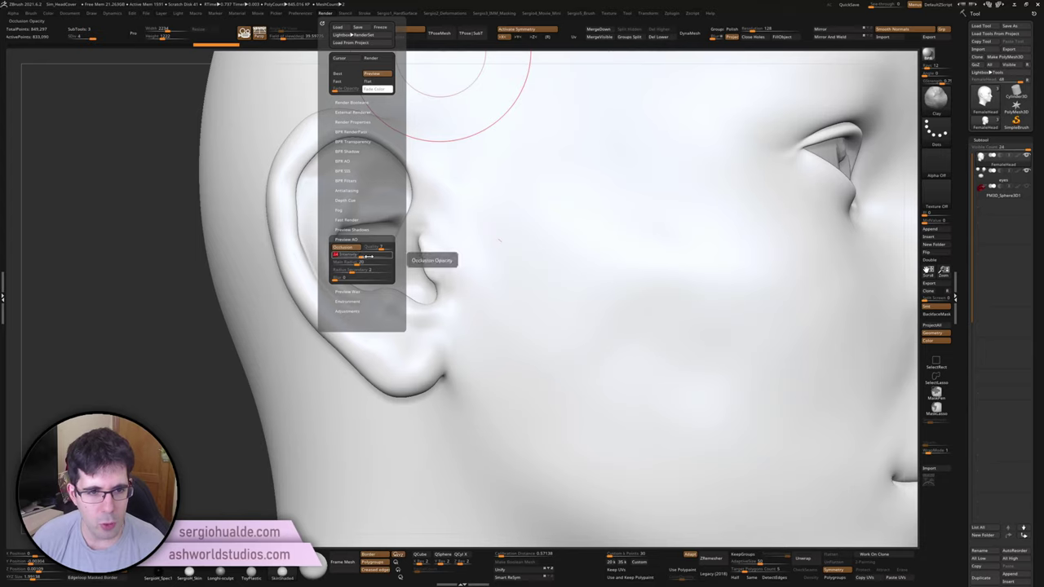
click(351, 18)
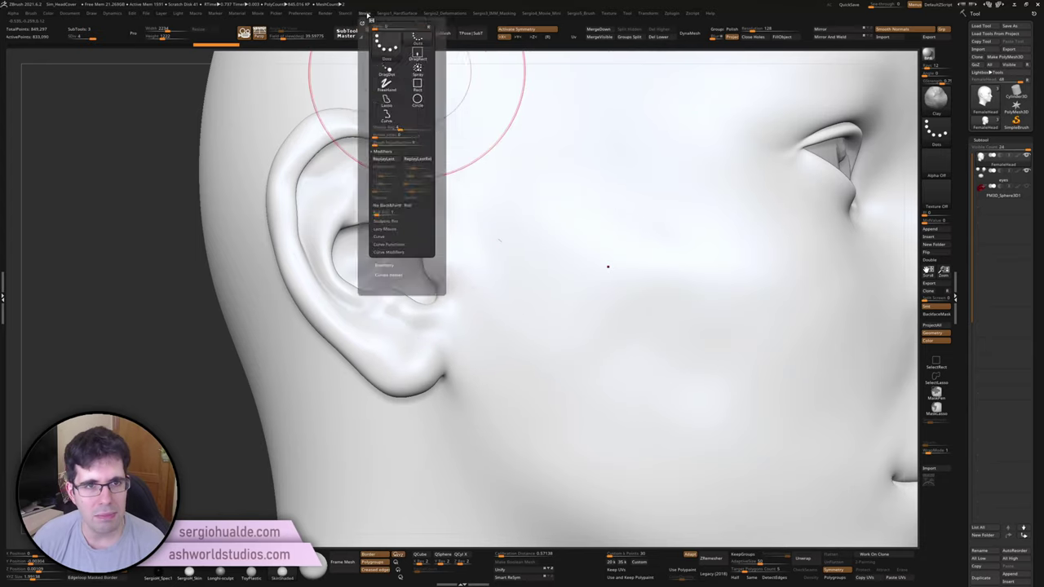
click(325, 16)
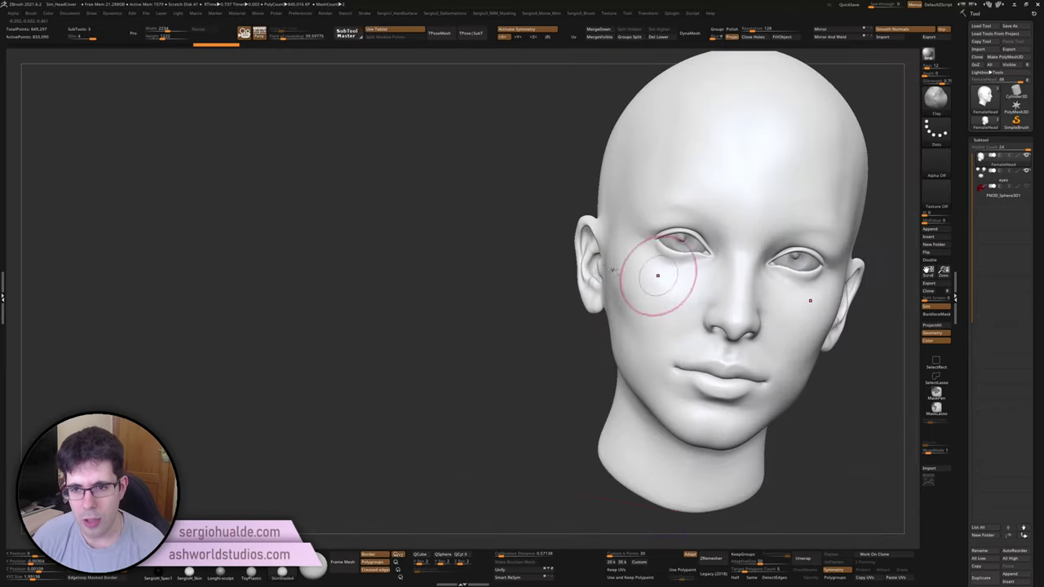
Step: Orbit and zoom around the head to check the subtler occlusion shading
mouse_move(657, 274)
mouse_down()
mouse_move(547, 234)
mouse_move(559, 245)
mouse_up()
drag(671, 272, 691, 278)
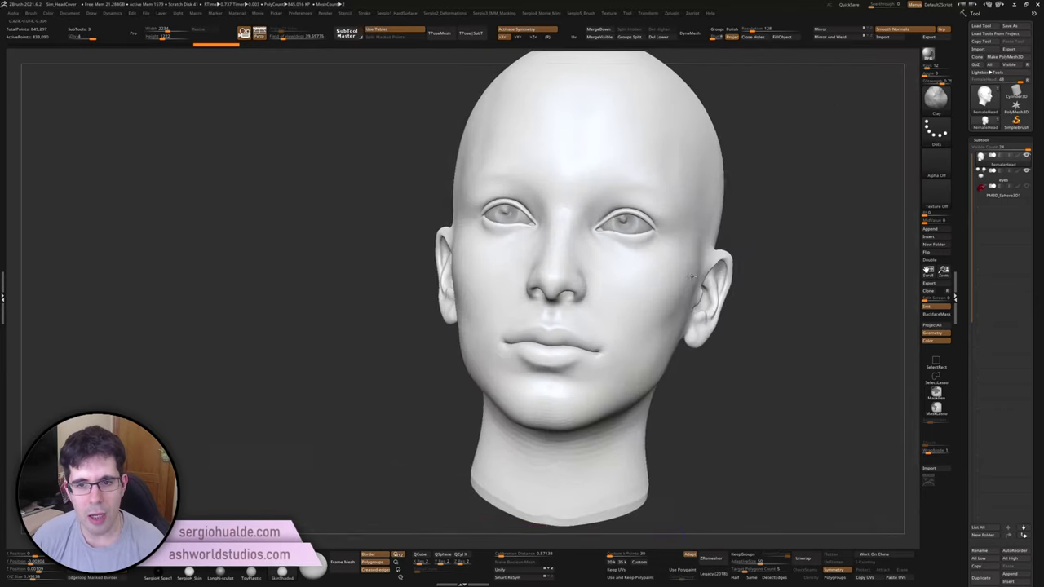
mouse_move(692, 277)
ctrl+right_down()
mouse_move(536, 269)
mouse_move(648, 279)
mouse_move(620, 244)
ctrl+right_up()
click(329, 13)
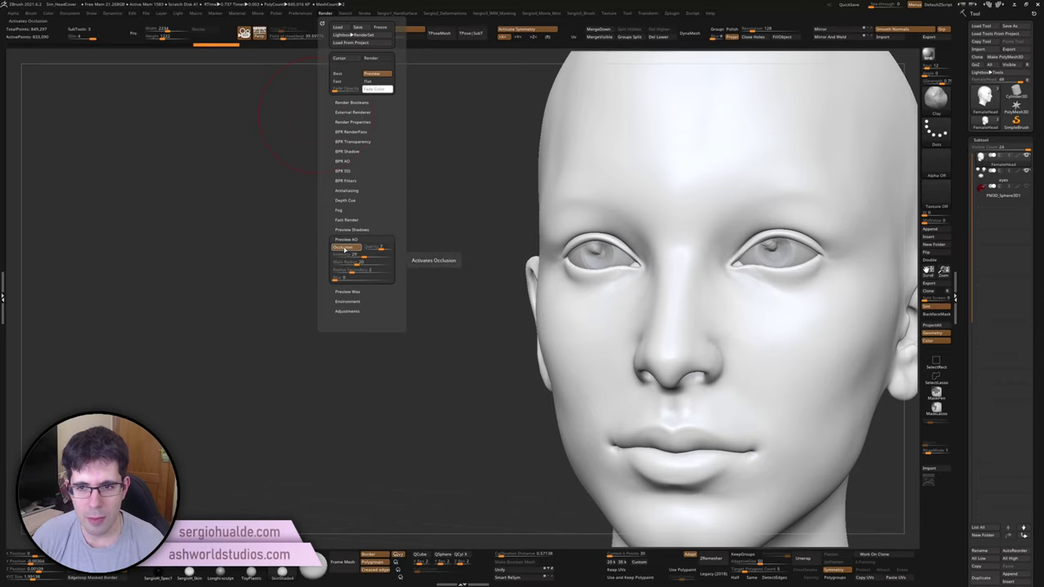
mouse_move(791, 285)
alt+mouse_down()
mouse_move(541, 242)
mouse_move(590, 376)
mouse_move(530, 295)
alt+mouse_up()
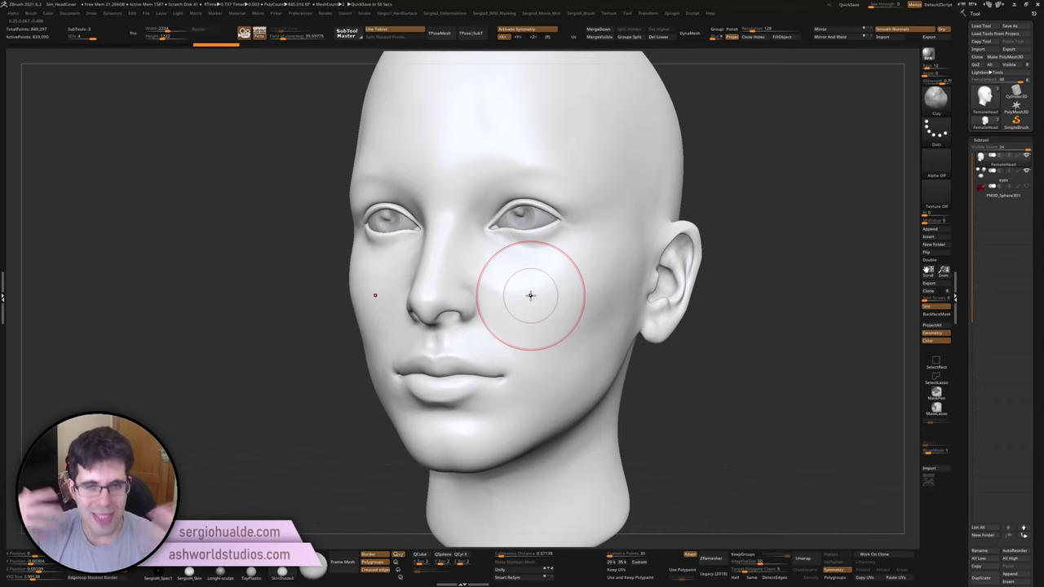
mouse_move(511, 275)
right_down()
mouse_move(522, 275)
mouse_move(500, 243)
right_up()
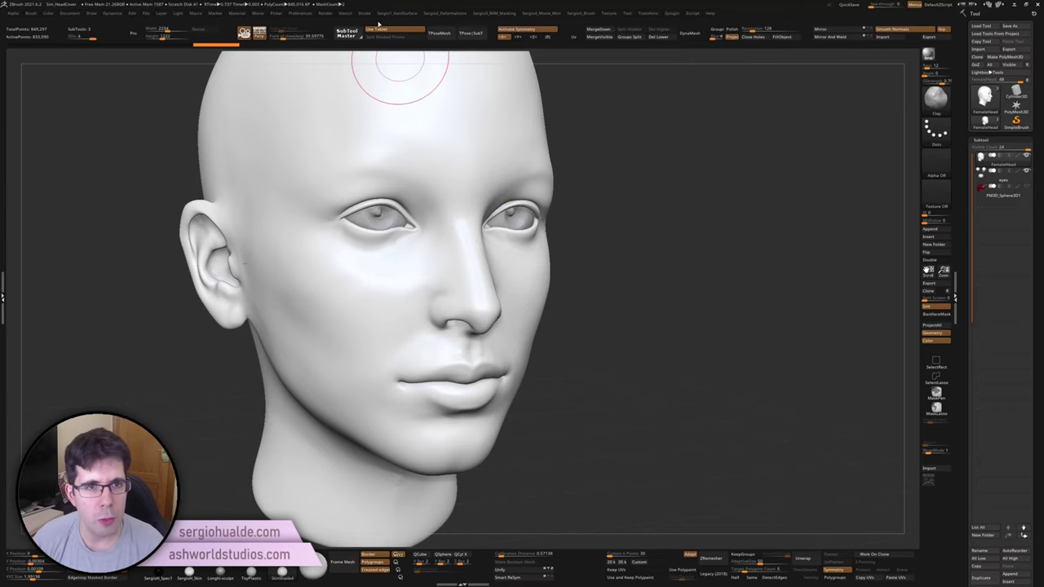
shift+drag(717, 234, 644, 223)
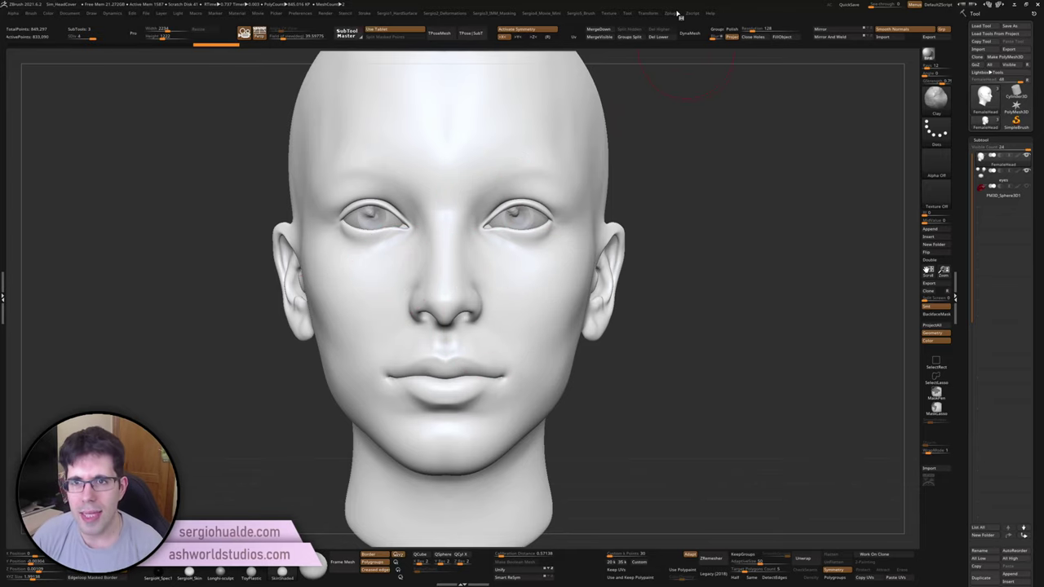
Step: Run the Zplugin Ambient Occlusion Compute on the head sculpt
click(674, 13)
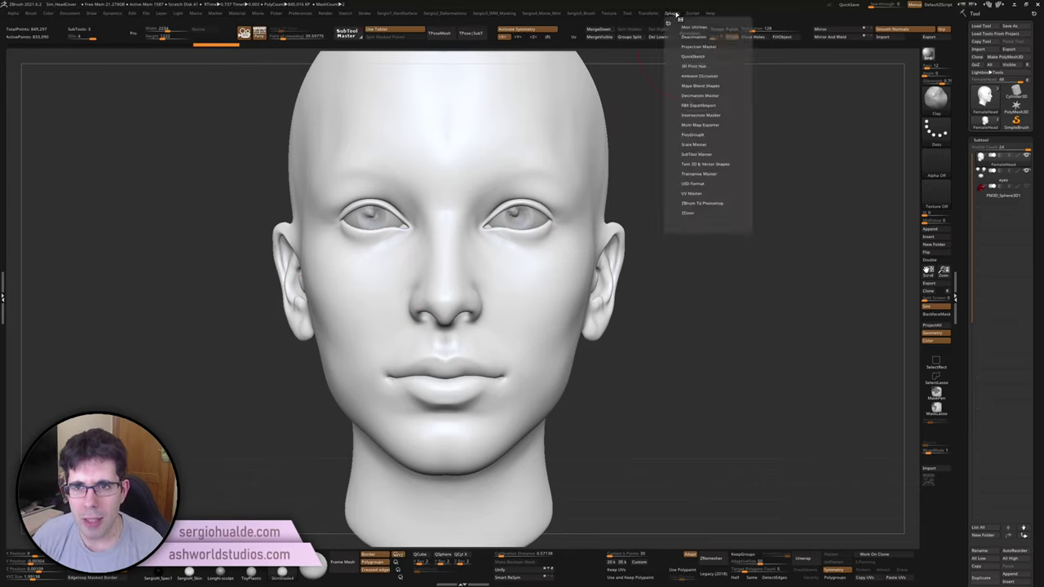
click(709, 76)
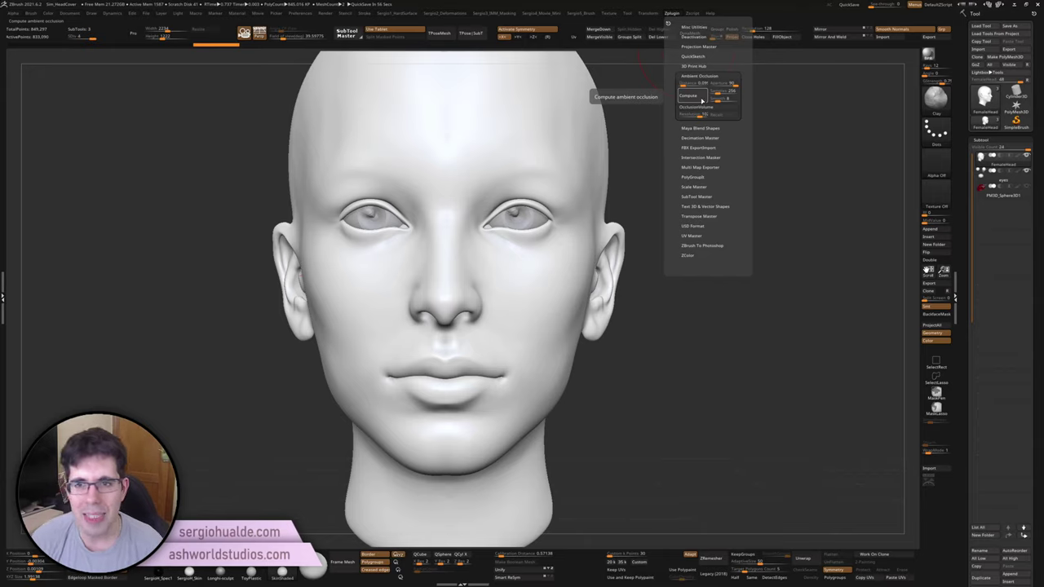
click(700, 98)
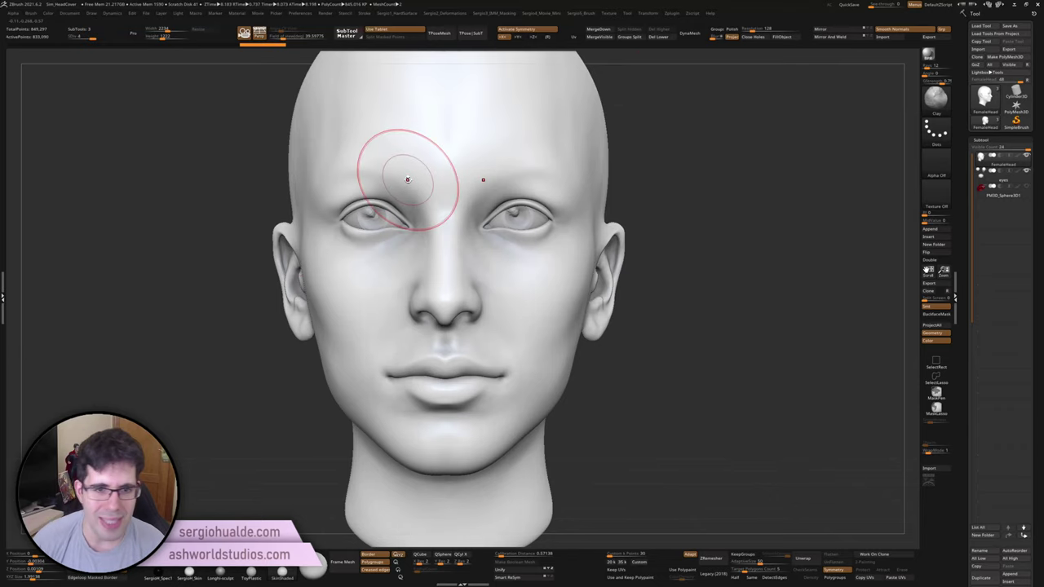
Step: Inspect the baked grey occlusion from a three-quarter view and try a colour from the quick palette
right_drag(553, 256, 430, 81)
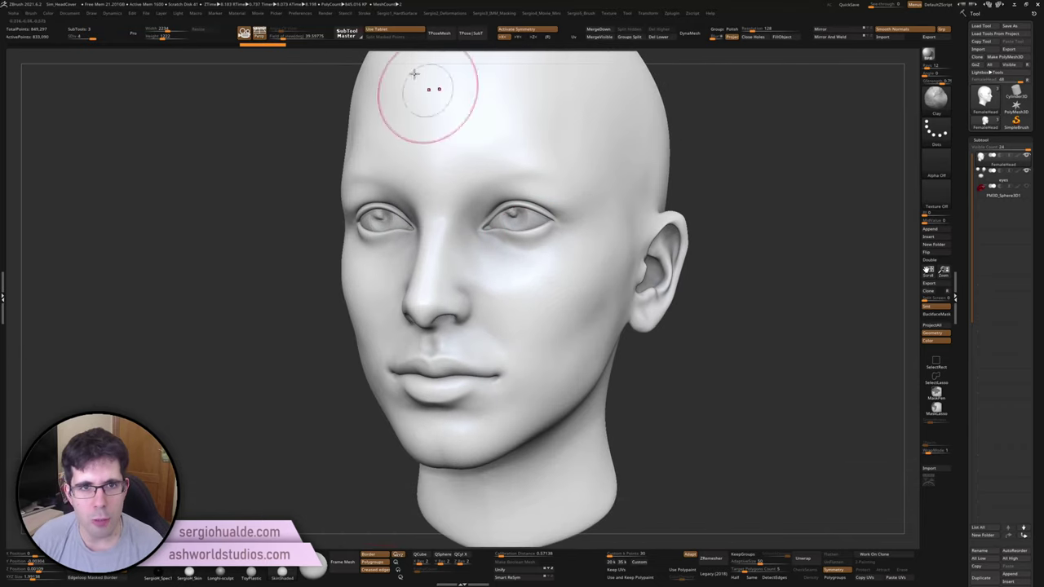
click(330, 14)
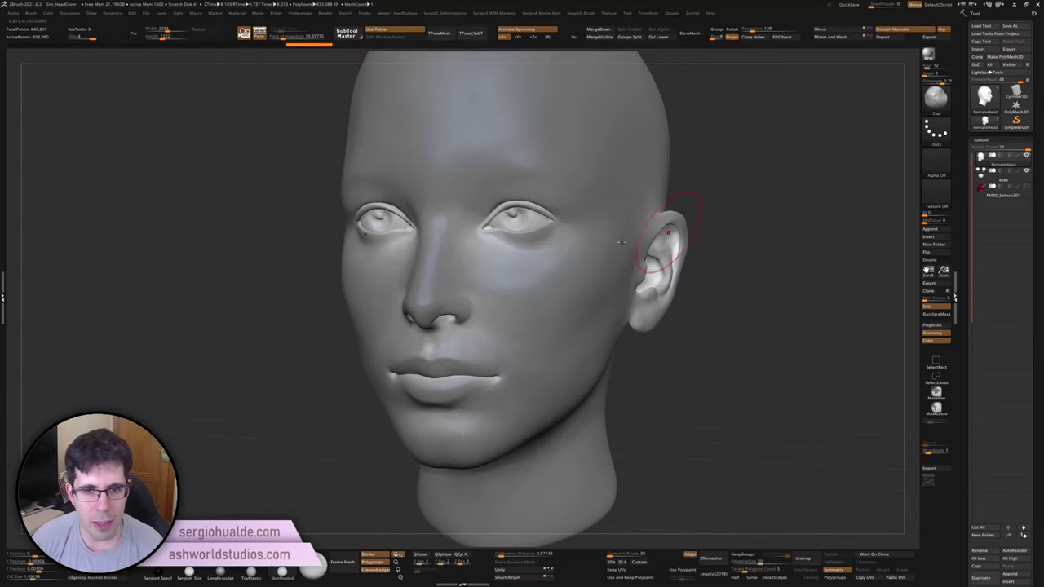
mouse_move(571, 244)
right_down()
mouse_move(489, 245)
mouse_move(494, 253)
right_up()
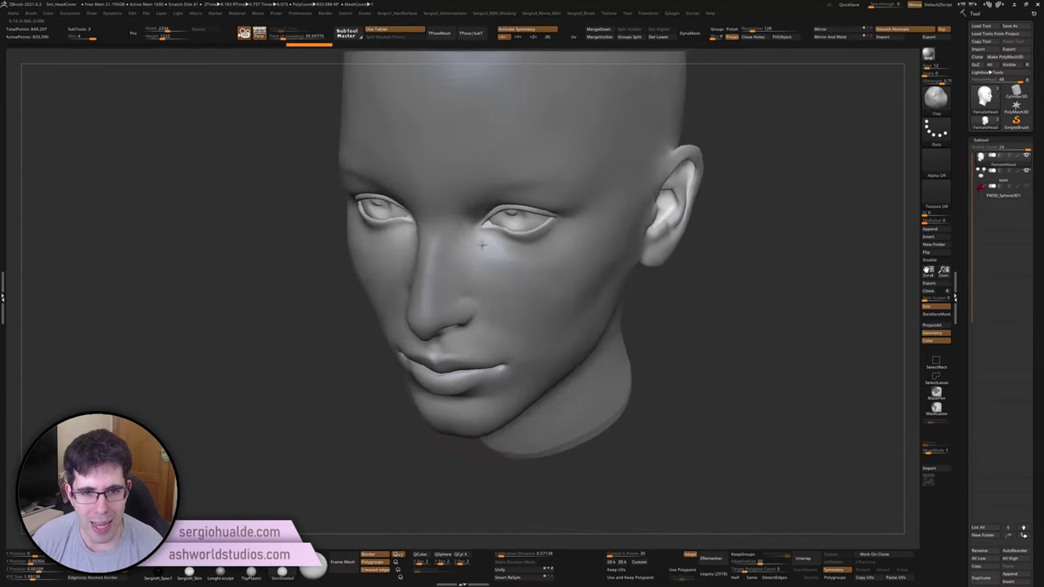
key(space)
click(494, 253)
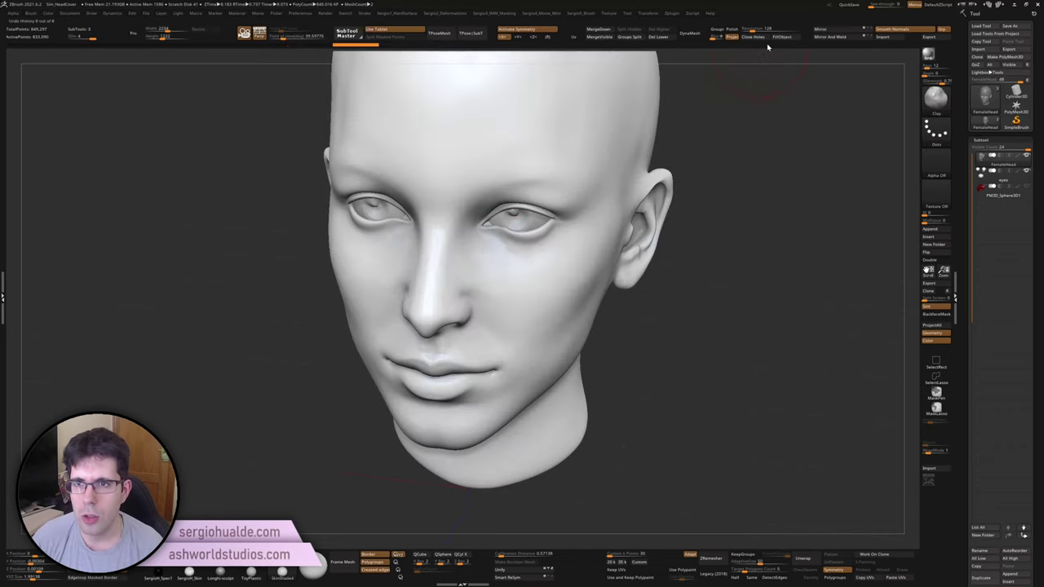
key(space)
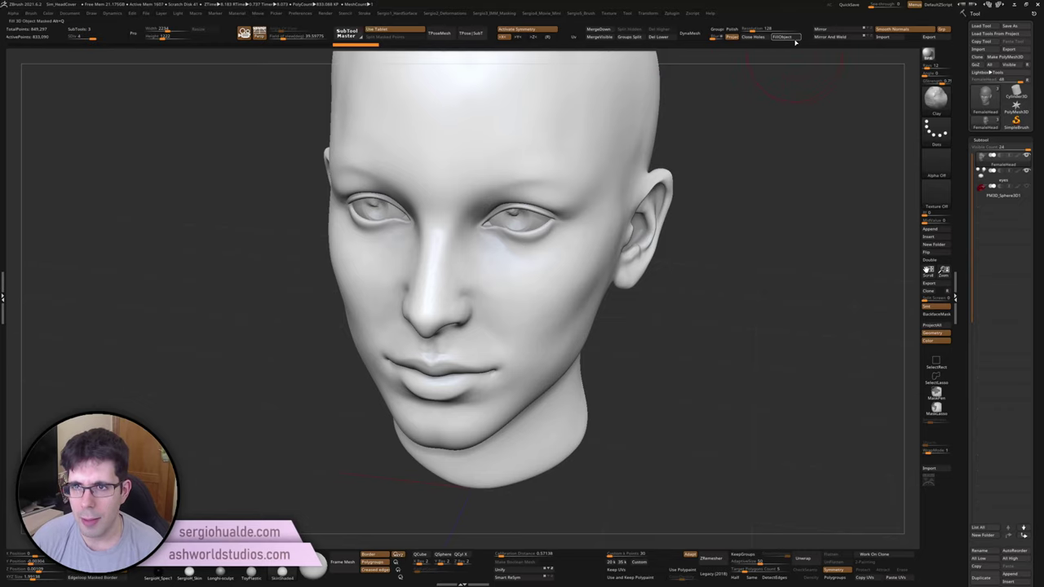
Step: Pick white in the quick palette and Fill Object the head with it
key(space)
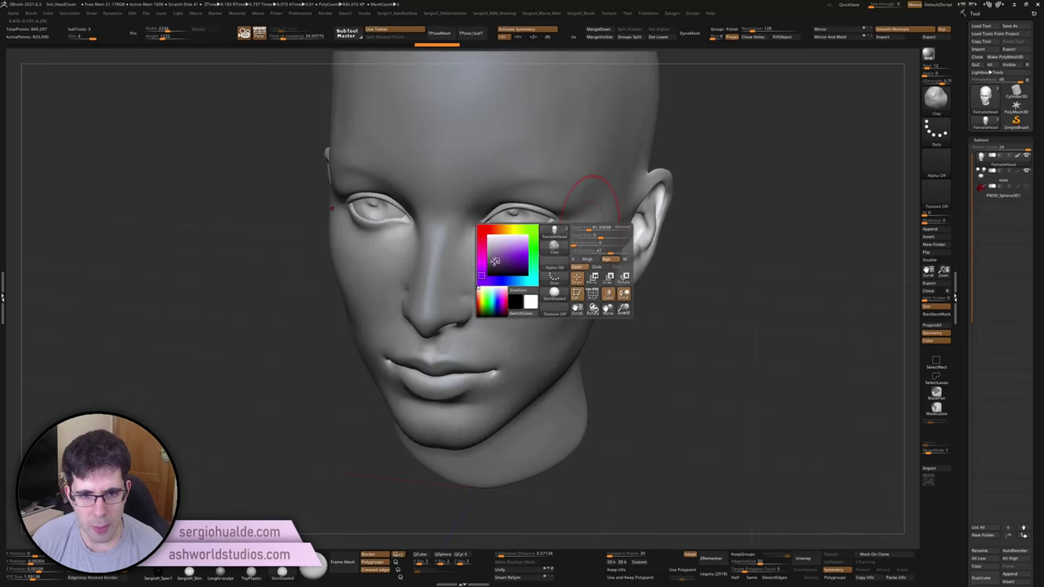
click(485, 259)
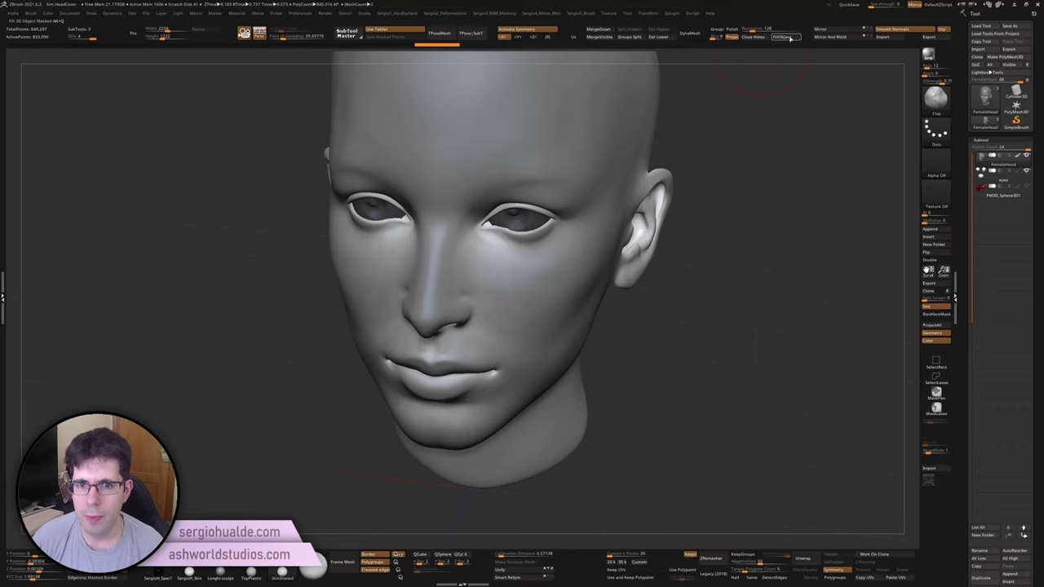
click(781, 36)
drag(758, 233, 522, 228)
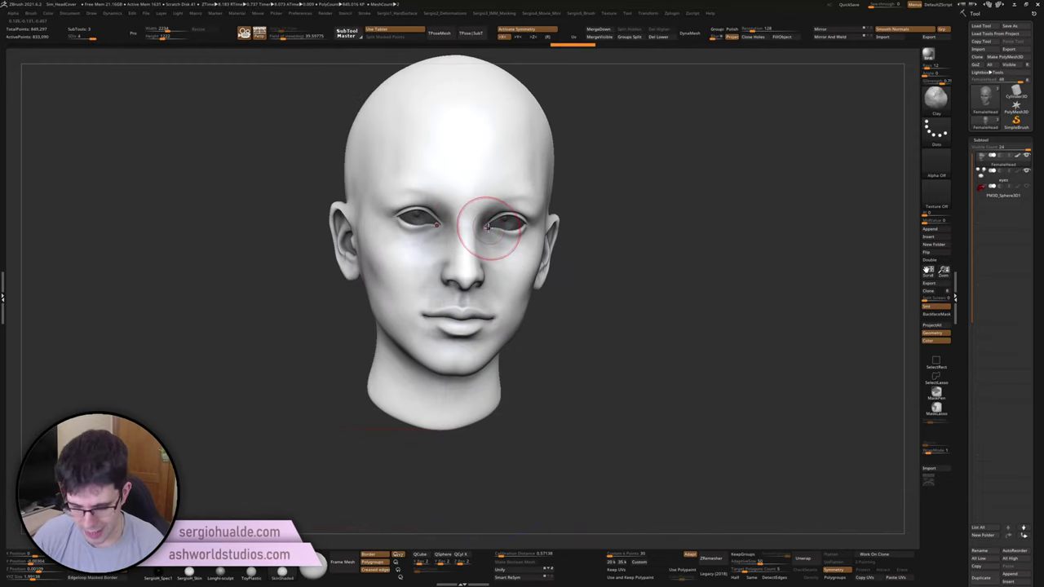
Step: Switch the Standard brush to Rgb colour painting and shrink its Draw Size
mouse_move(592, 356)
mouse_down()
mouse_move(649, 313)
mouse_move(508, 275)
mouse_up()
key(space)
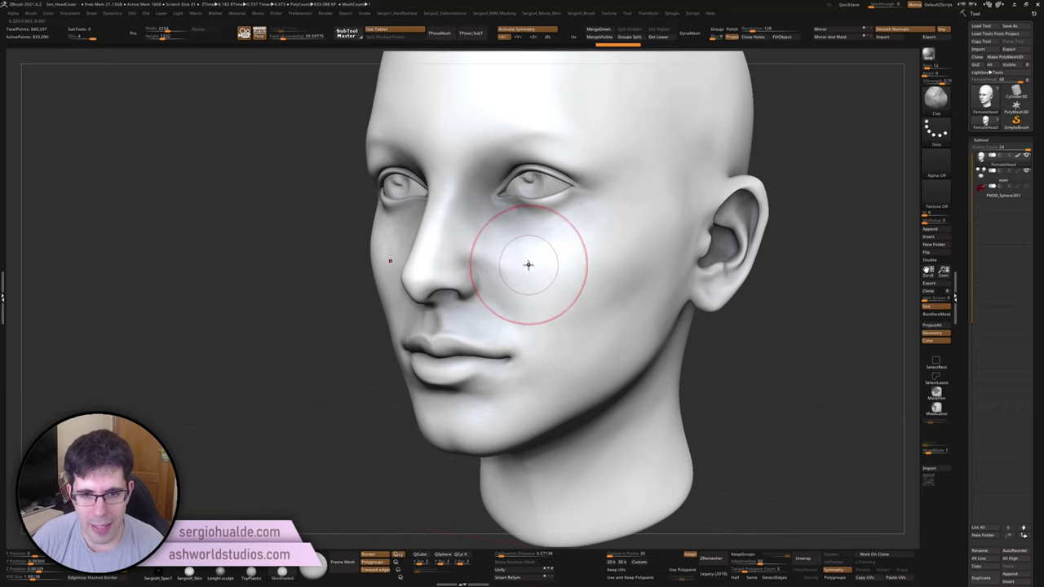
key(space)
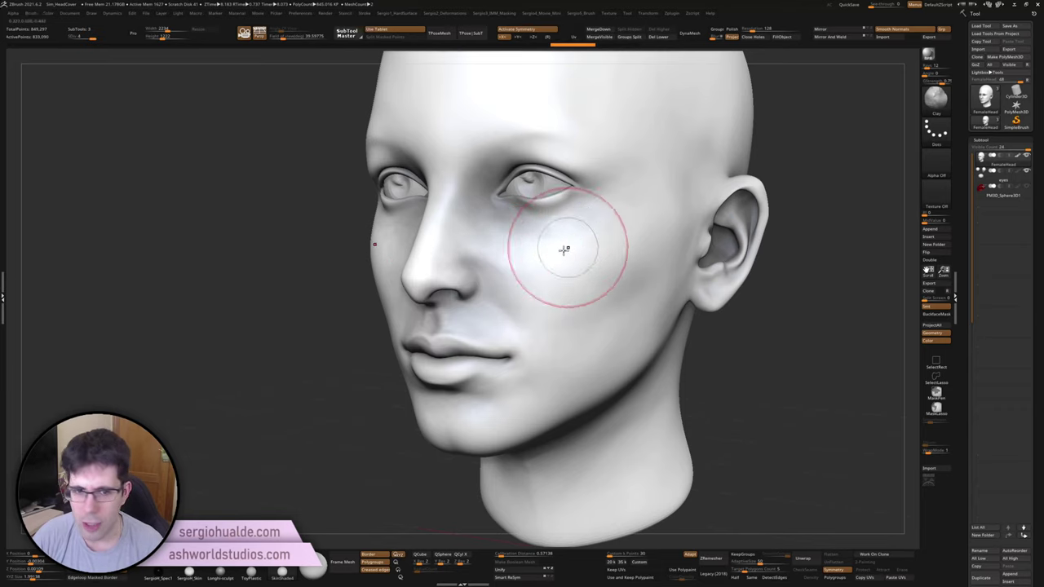
key(space)
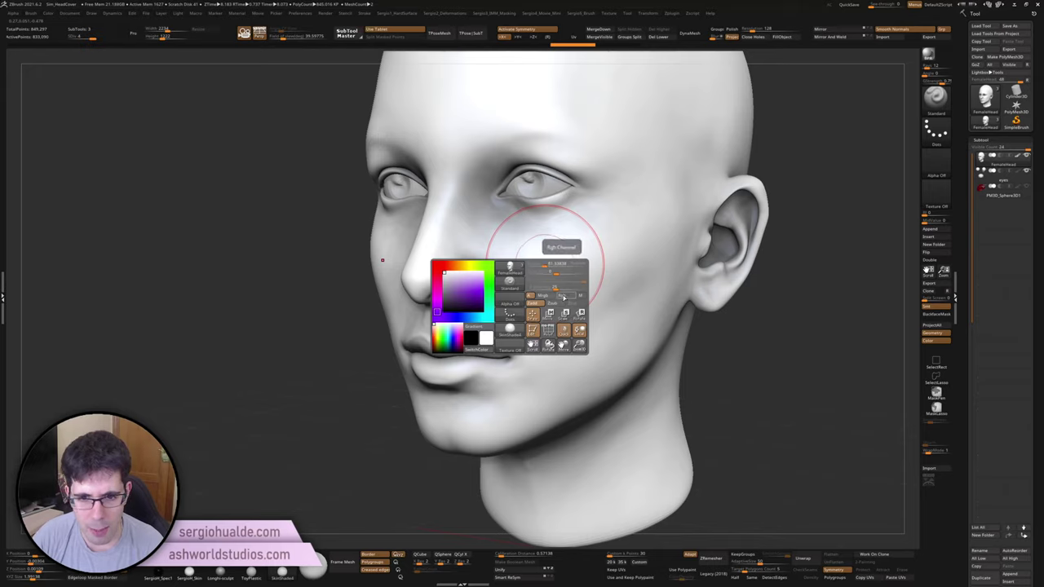
click(563, 299)
key(s)
drag(555, 268, 459, 240)
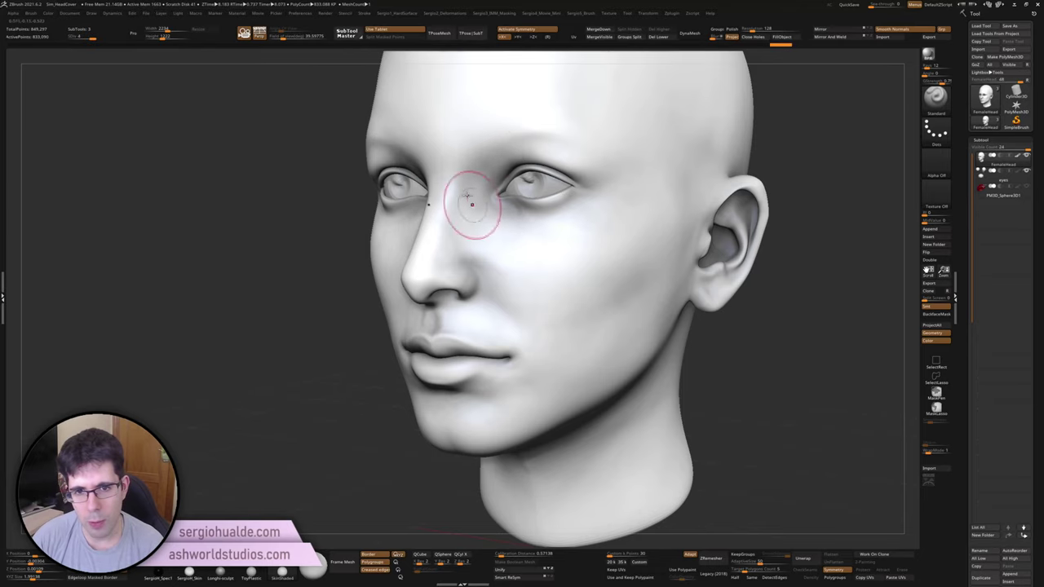
shift+right_drag(566, 291, 547, 316)
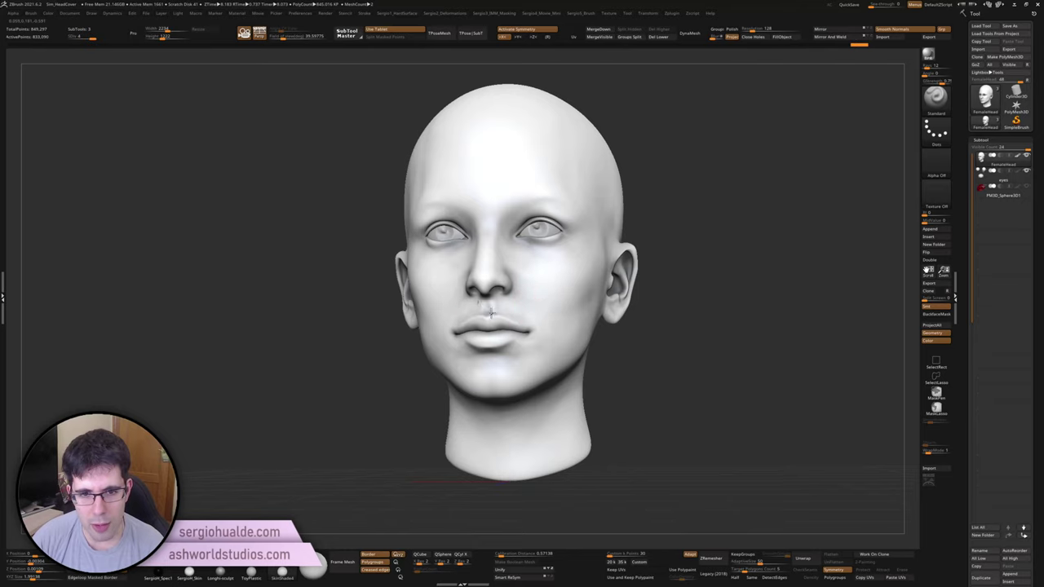
Step: Duplicate the head as subtool FemaleHead1 and fill the copy plain white
mouse_move(548, 315)
right_down()
mouse_move(507, 334)
mouse_move(430, 240)
right_up()
mouse_move(501, 327)
ctrl+right_down()
mouse_move(546, 348)
mouse_move(704, 168)
mouse_move(611, 303)
mouse_move(601, 268)
mouse_move(645, 302)
mouse_move(601, 296)
mouse_move(588, 333)
mouse_move(604, 345)
mouse_move(579, 326)
ctrl+right_up()
alt+click(587, 329)
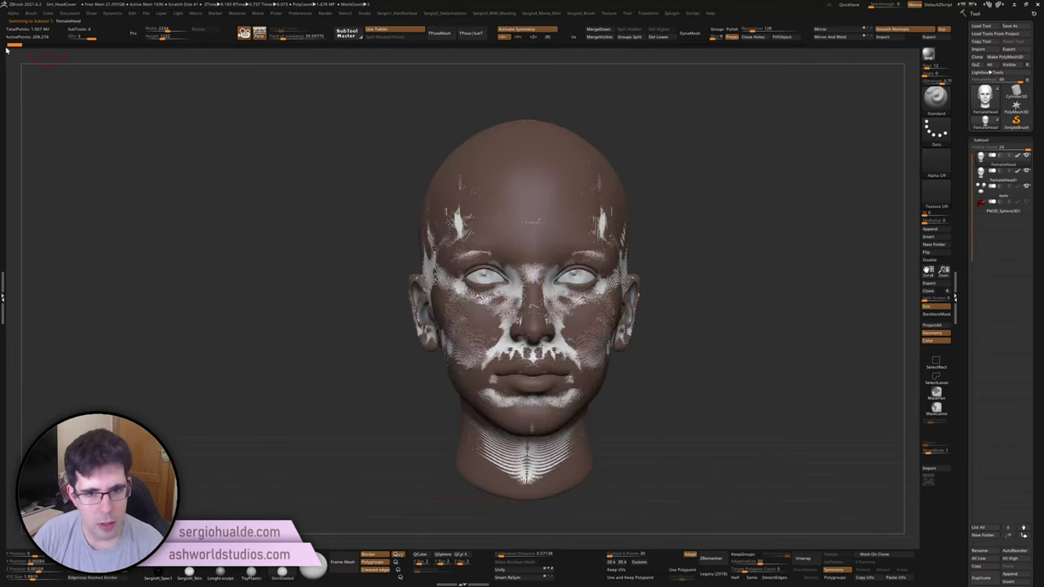
ctrl+shift+click(726, 261)
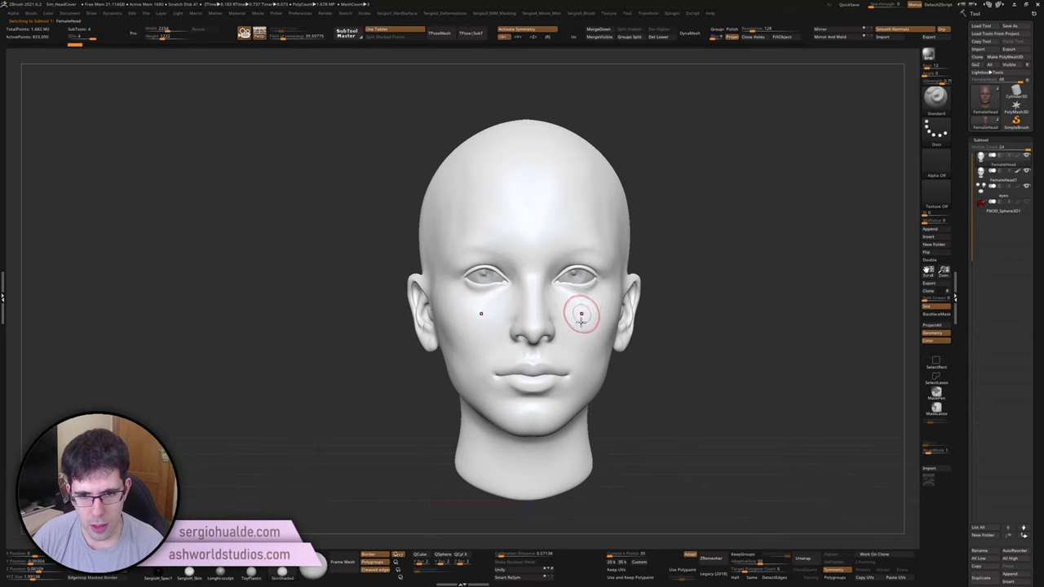
mouse_move(578, 307)
alt+right_down()
mouse_move(596, 286)
mouse_move(622, 315)
alt+right_up()
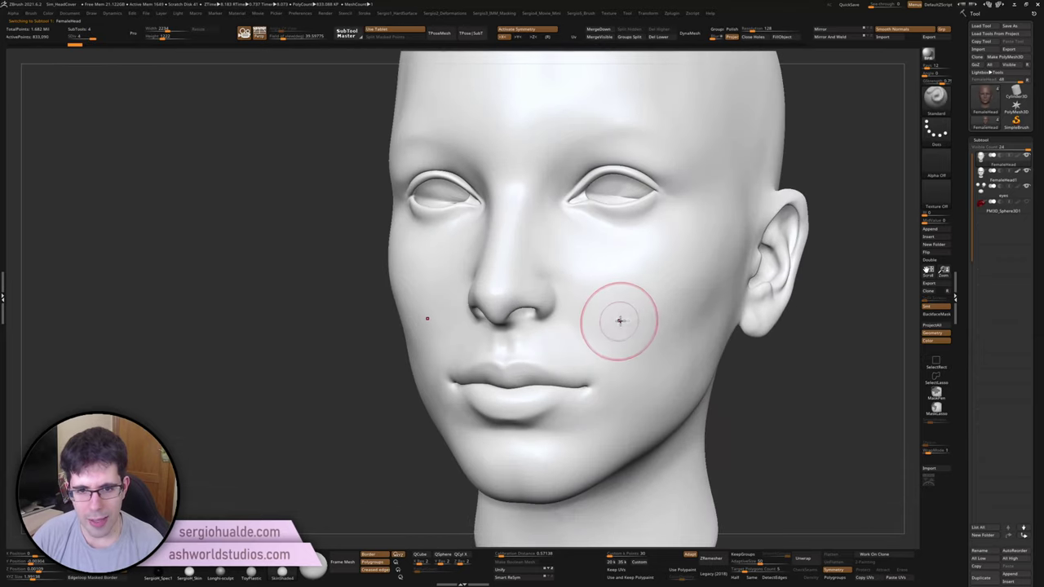
Step: Flip between the two head subtools to compare them, ending on a front view
key(d)
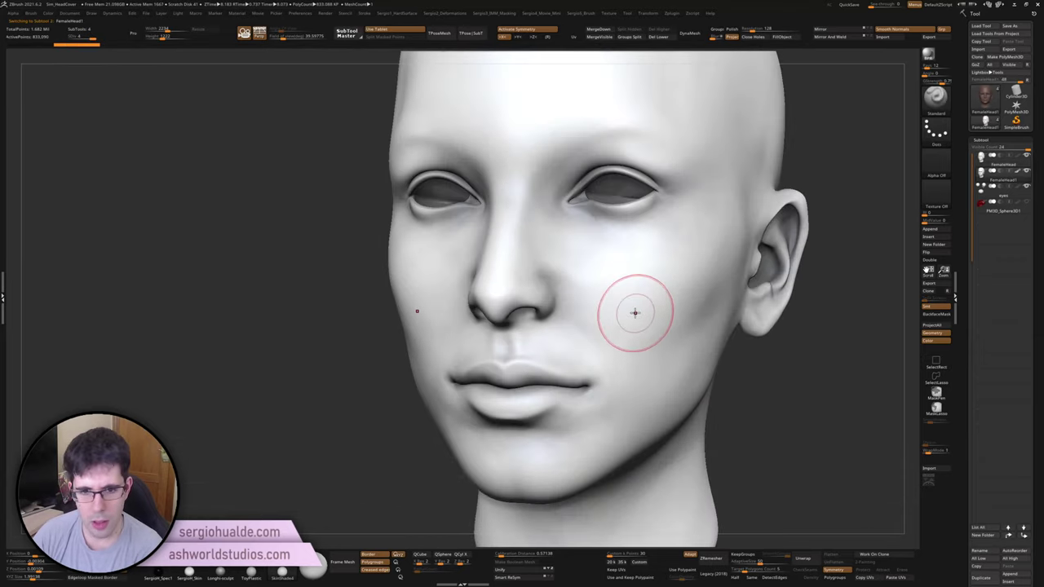
key(shift+d)
key(d)
key(shift+d)
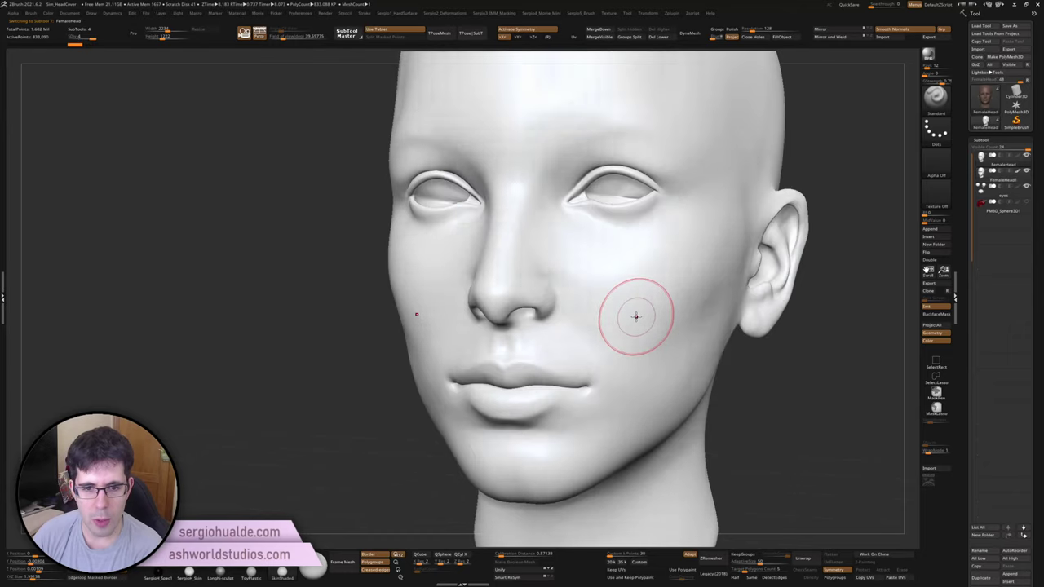
key(d)
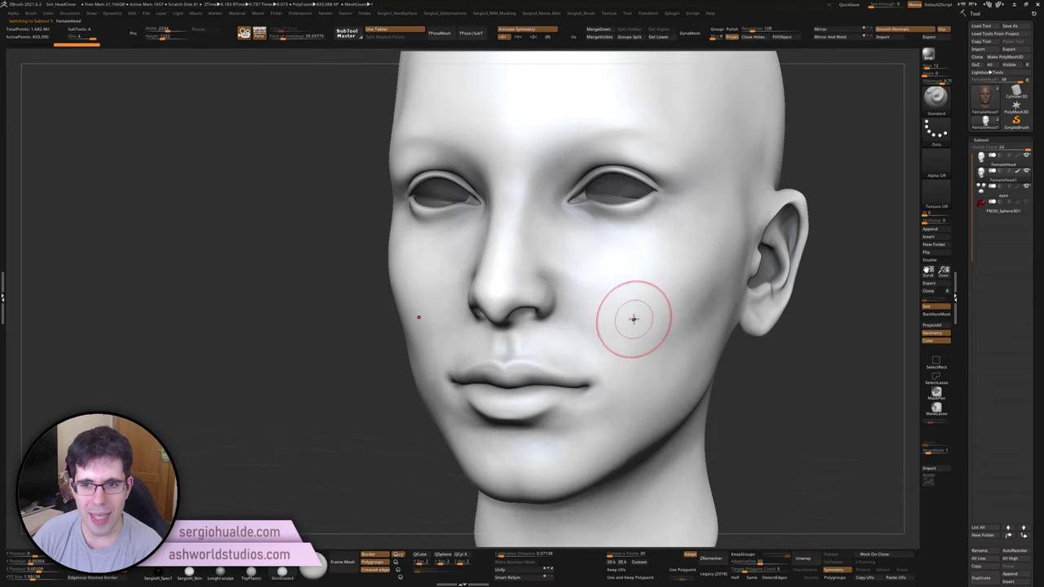
key(shift+d)
key(d)
key(shift+d)
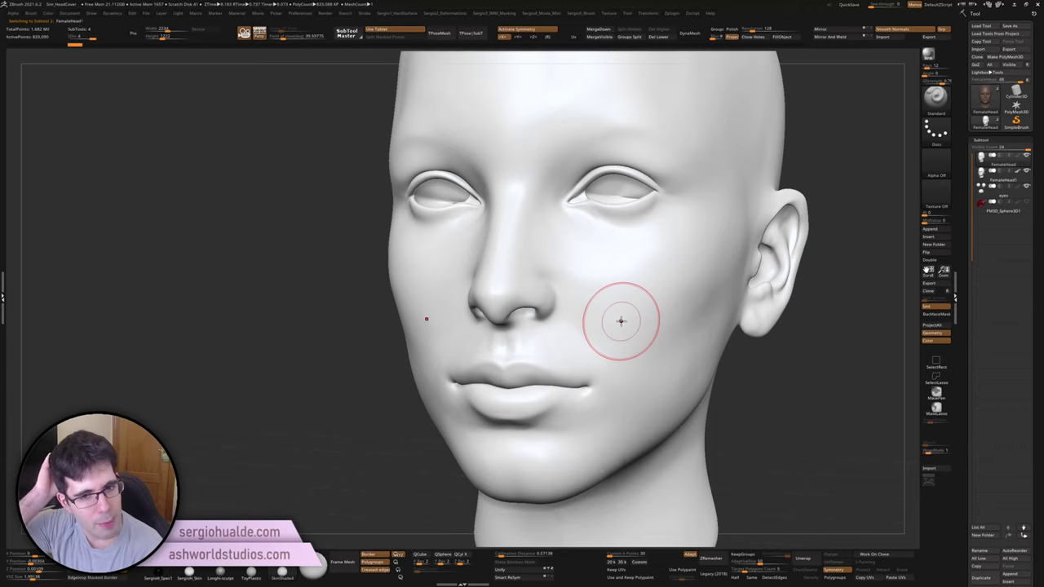
key(d)
key(shift+d)
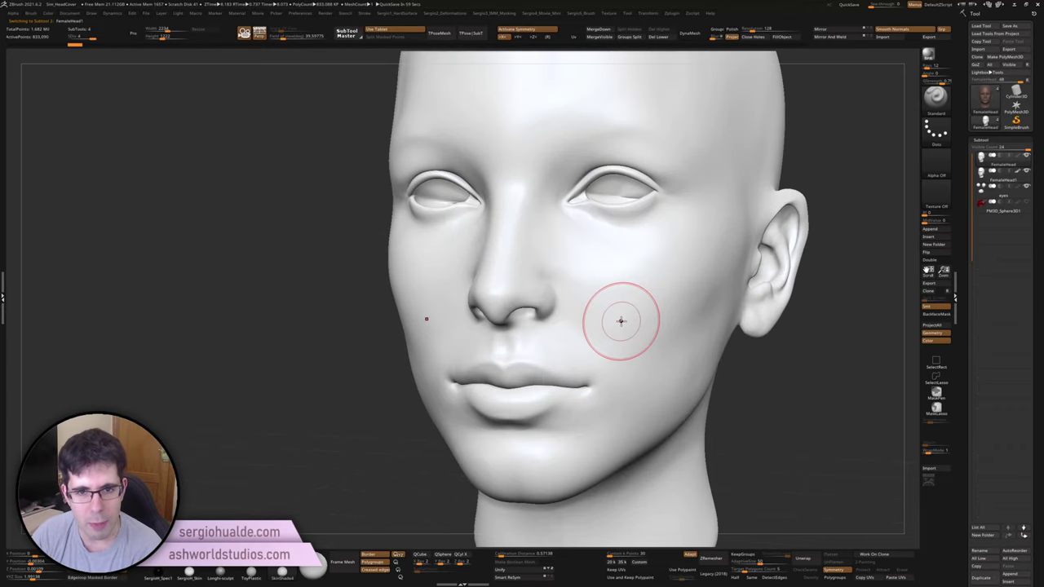
key(d)
key(shift+d)
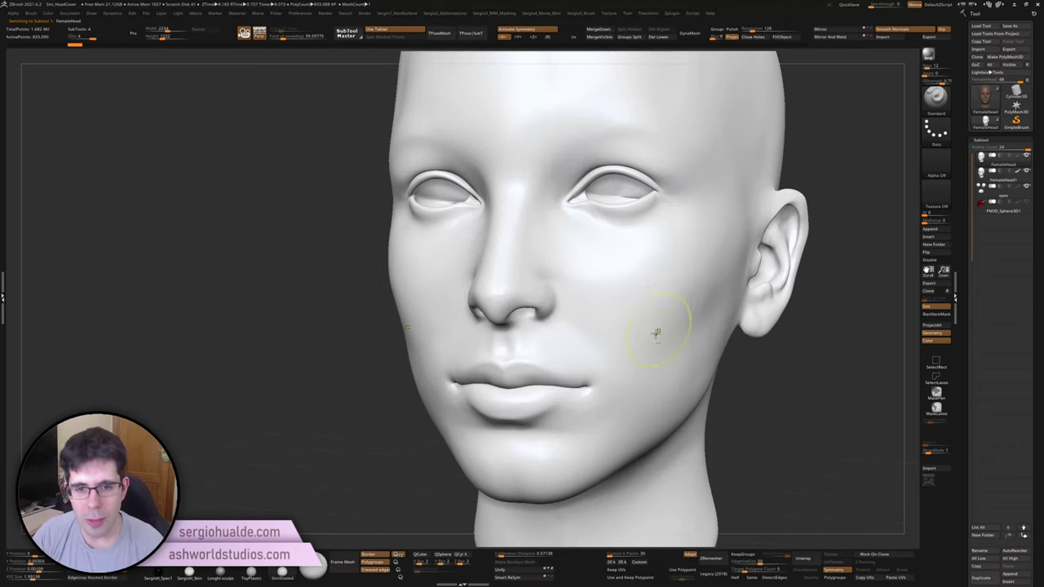
key(f)
shift+drag(659, 308, 659, 269)
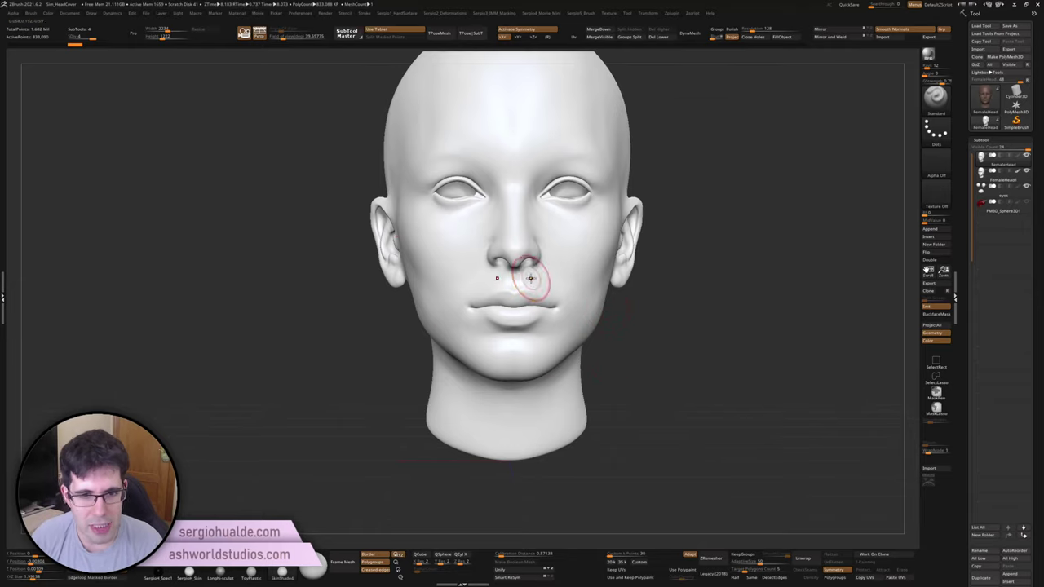
Step: Raise the material's Wax Strength under Wax Modifiers and dismiss the BPR-only notice
mouse_move(526, 269)
ctrl+right_down()
mouse_move(490, 281)
mouse_move(492, 314)
mouse_move(438, 217)
ctrl+right_up()
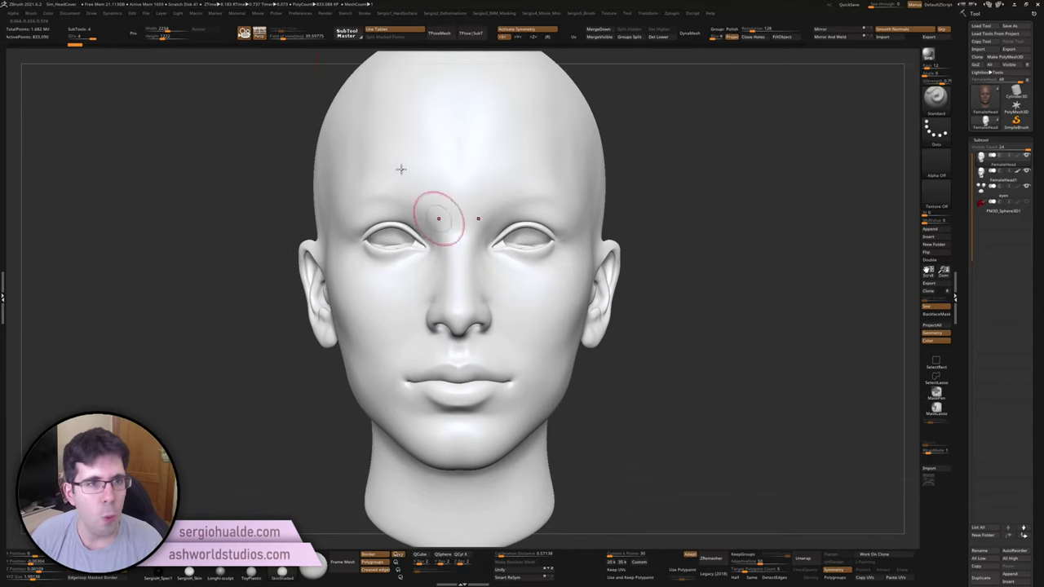
click(237, 14)
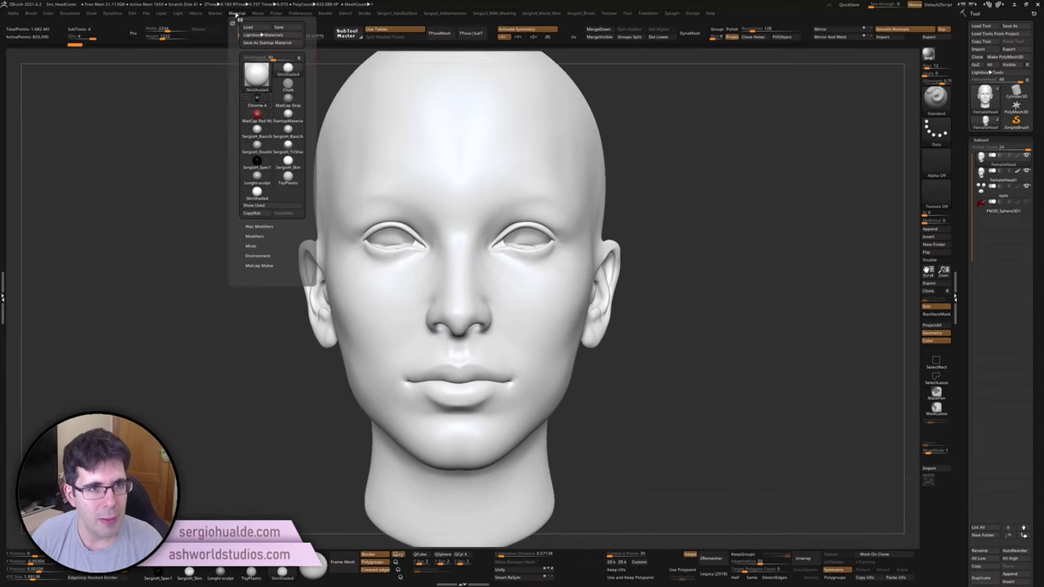
click(258, 227)
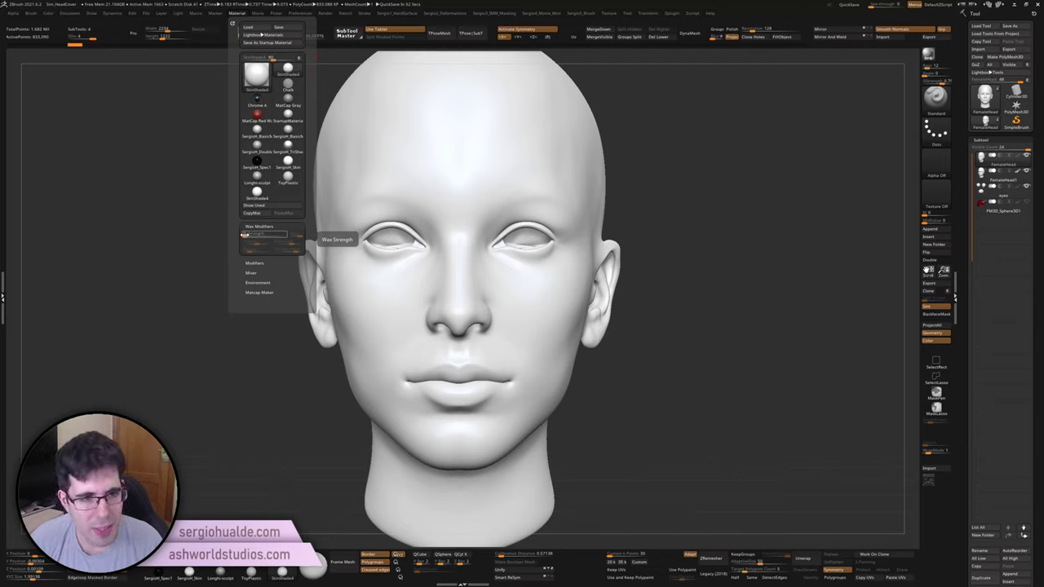
click(245, 235)
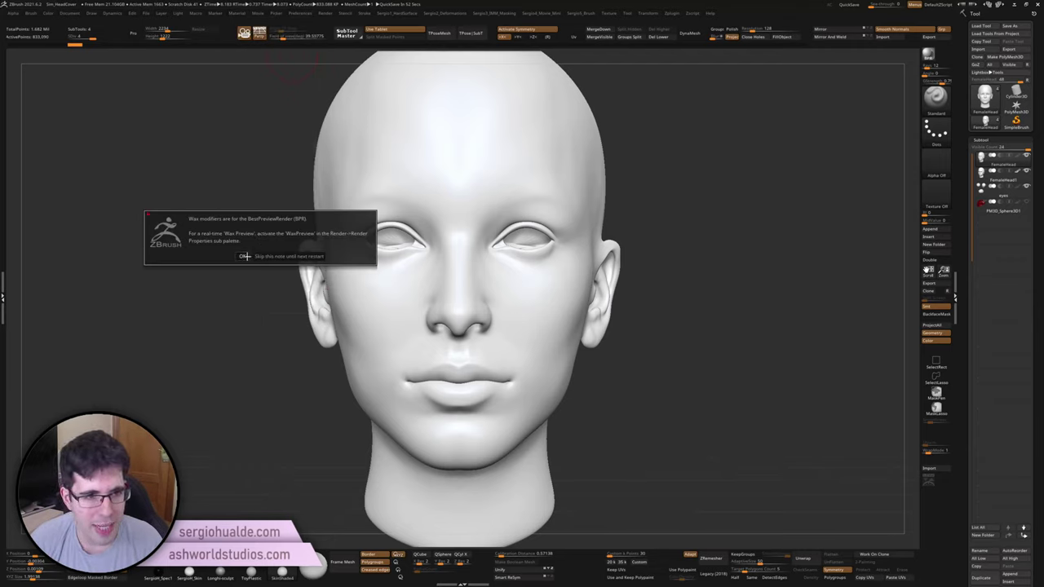
click(244, 256)
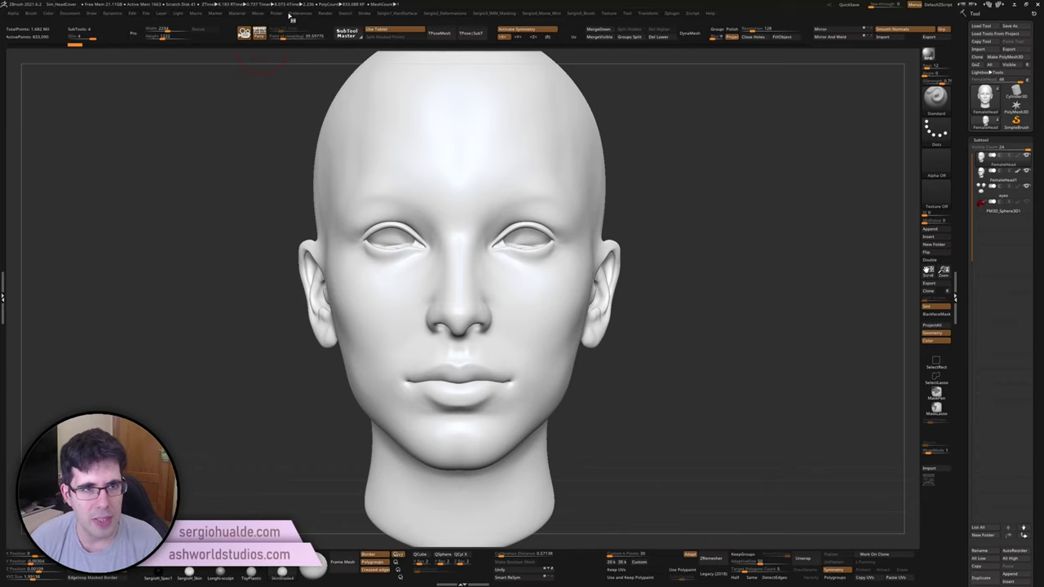
Step: Enable WaxPreview in Render > Render Properties
click(308, 14)
click(223, 14)
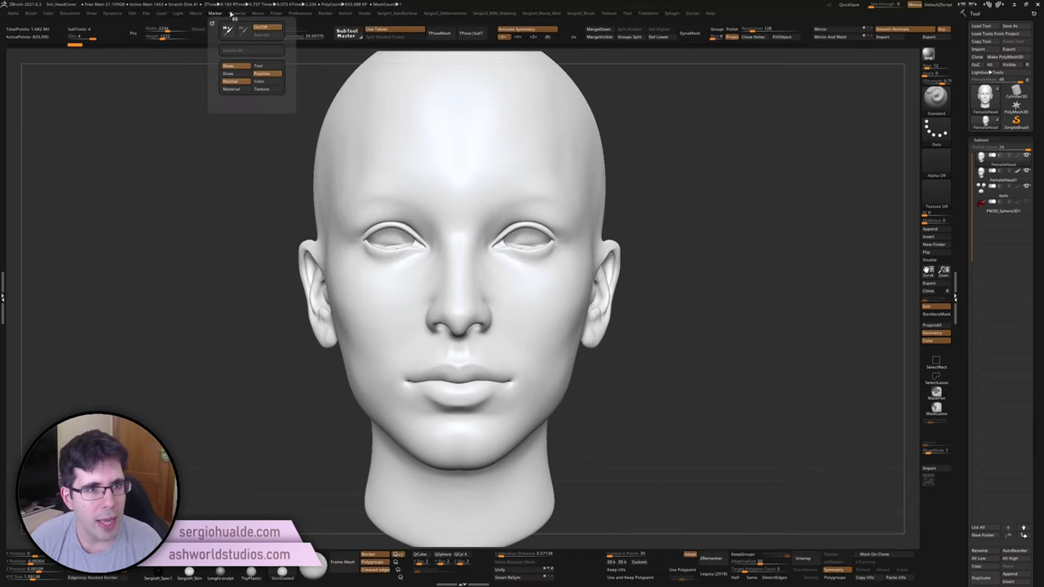
click(325, 13)
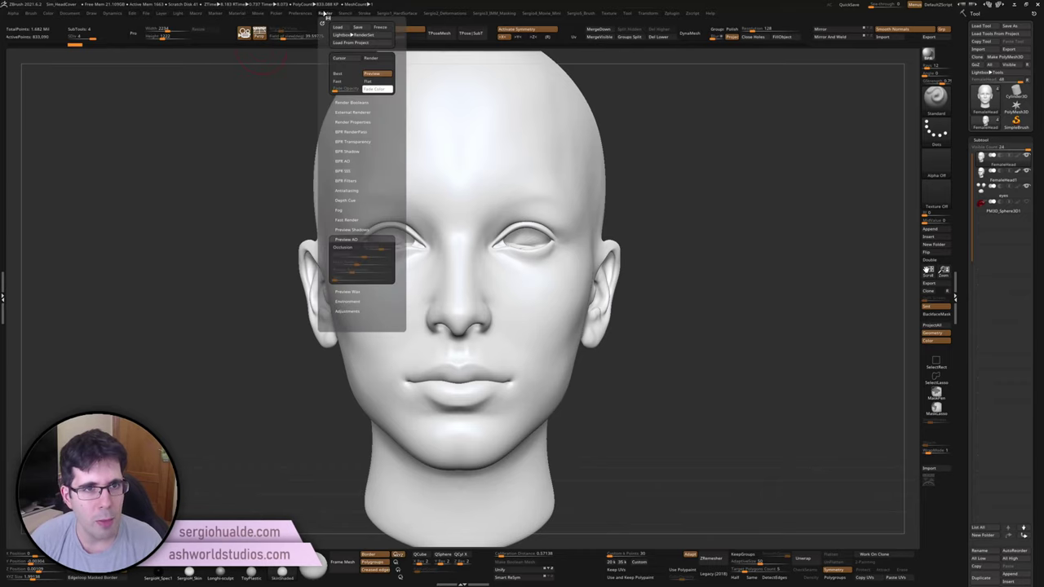
click(359, 122)
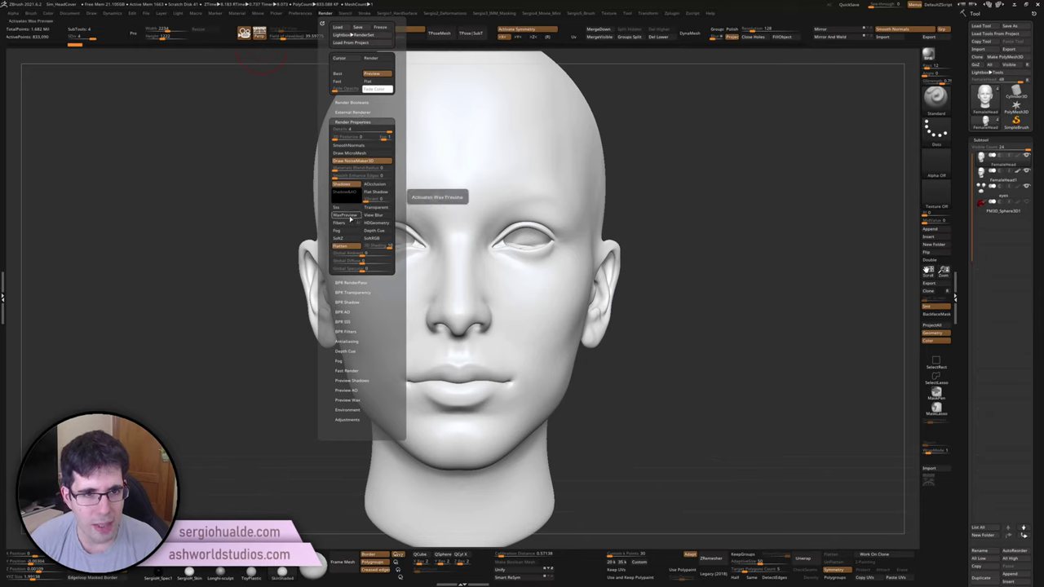
click(351, 219)
click(350, 218)
click(349, 217)
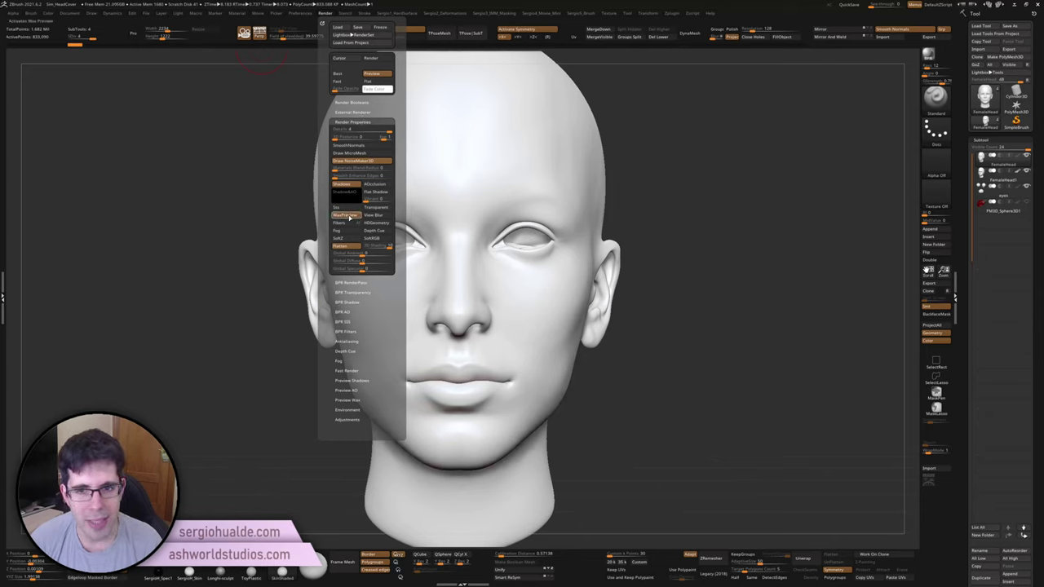
Step: Toggle WaxPreview repeatedly to compare the skin, leaving it switched on
scroll(457, 231, up, 3)
scroll(503, 312, up, 5)
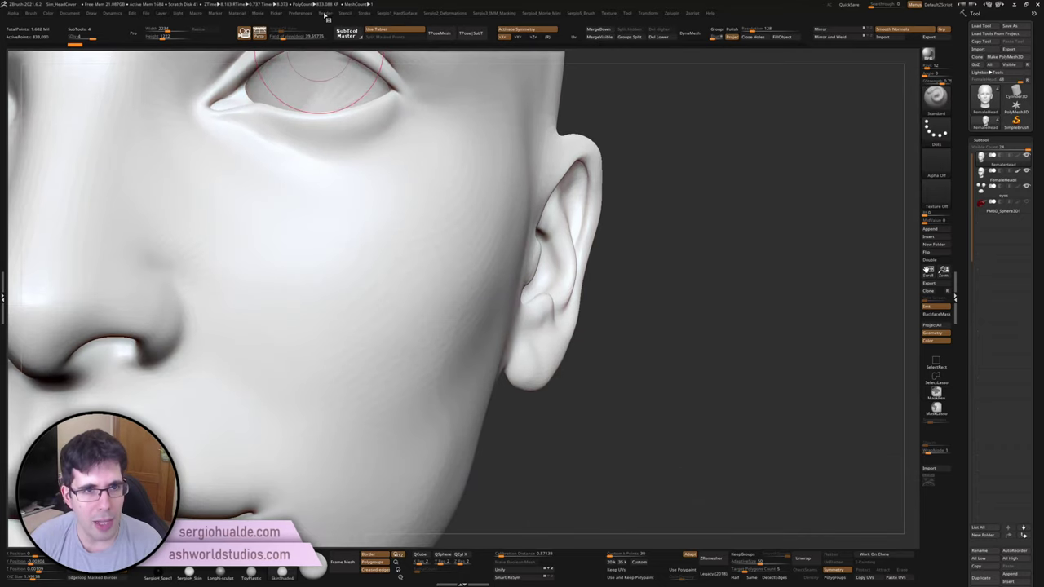
click(325, 13)
click(351, 216)
click(351, 216)
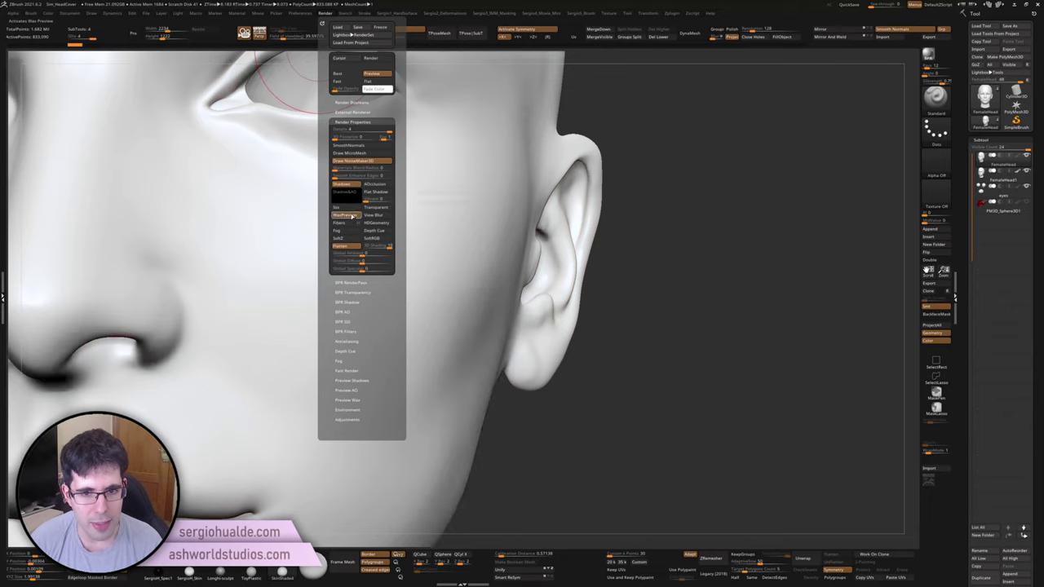
click(352, 216)
click(352, 216)
click(352, 216)
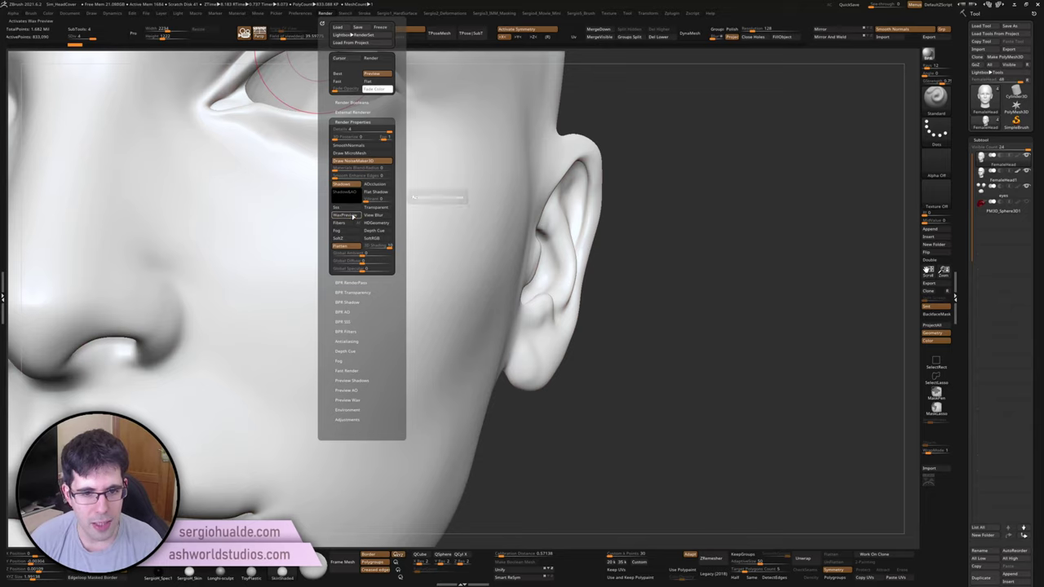
click(353, 217)
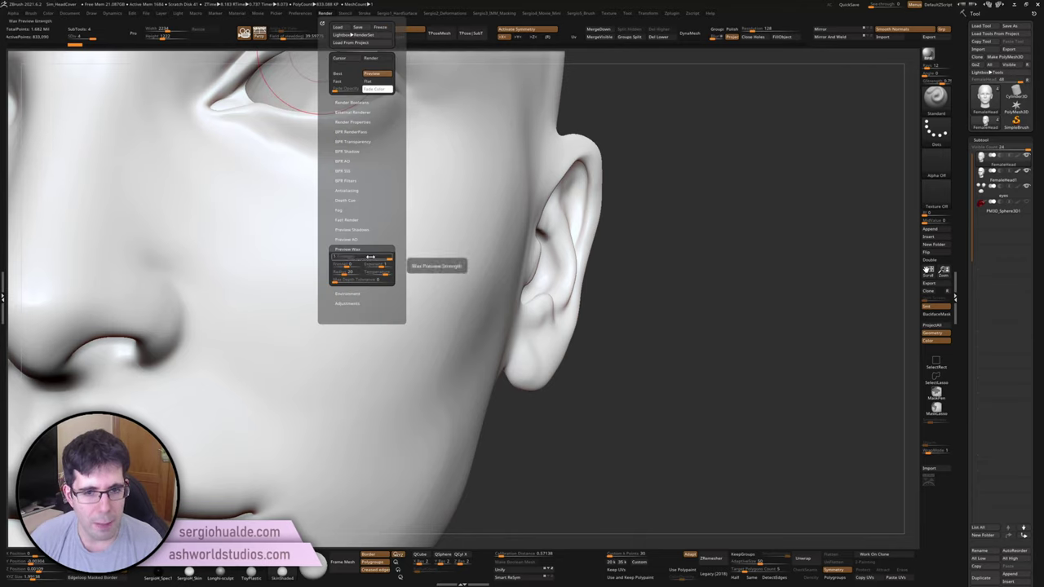
Step: Adjust Preview Wax Strength, Radius and Fresnel, setting Exponent to 0.75
mouse_move(371, 256)
mouse_down()
mouse_move(390, 258)
mouse_move(354, 272)
mouse_up()
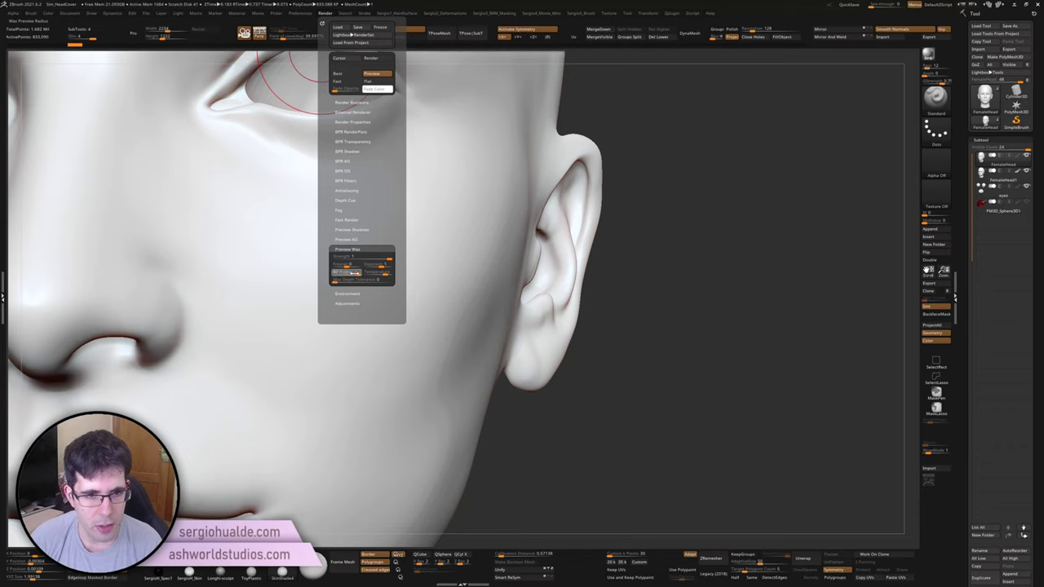
mouse_move(349, 264)
mouse_down()
mouse_move(358, 266)
mouse_move(348, 265)
mouse_up()
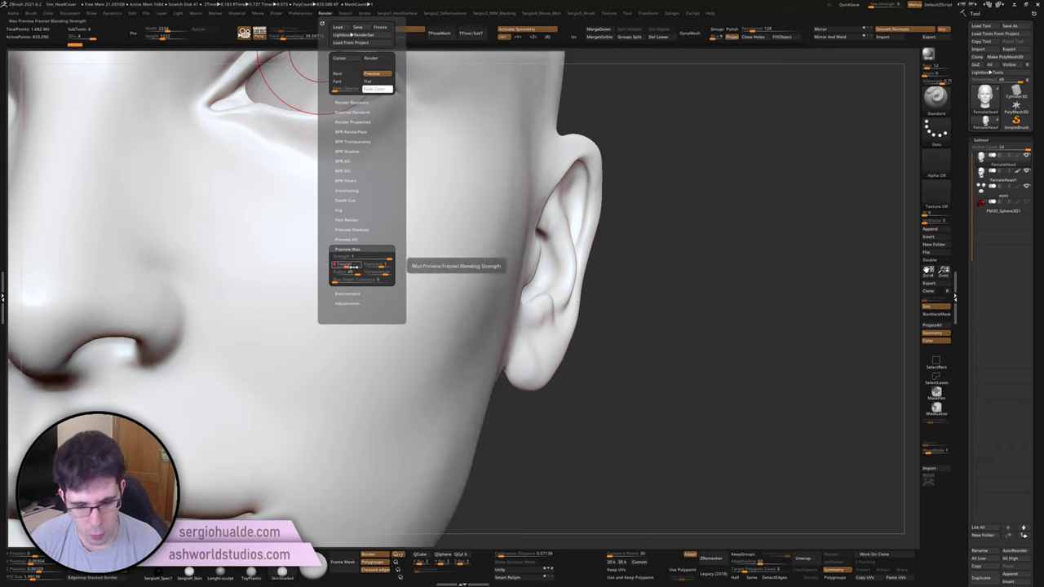
drag(382, 265, 376, 265)
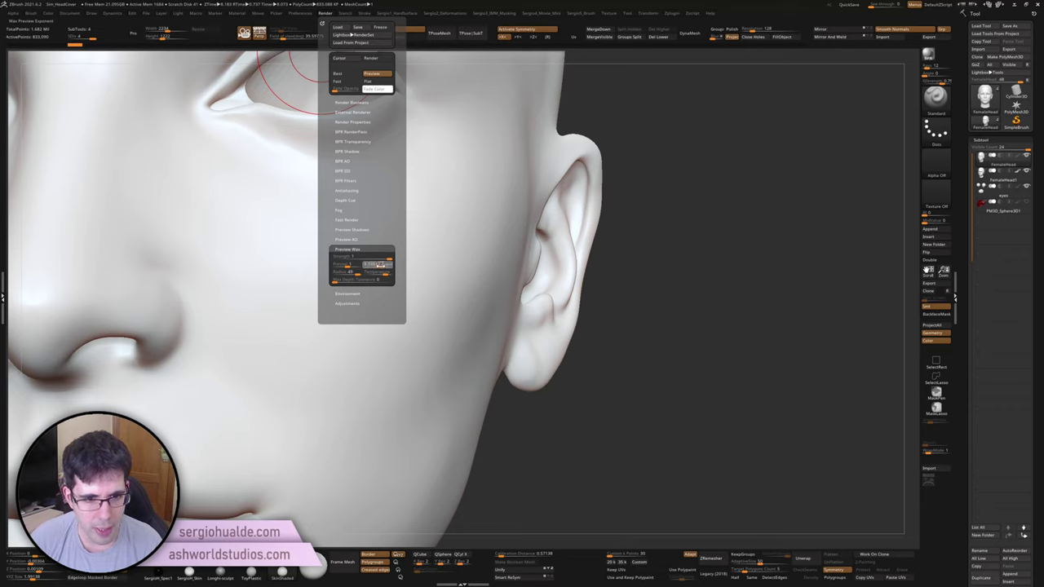
click(384, 274)
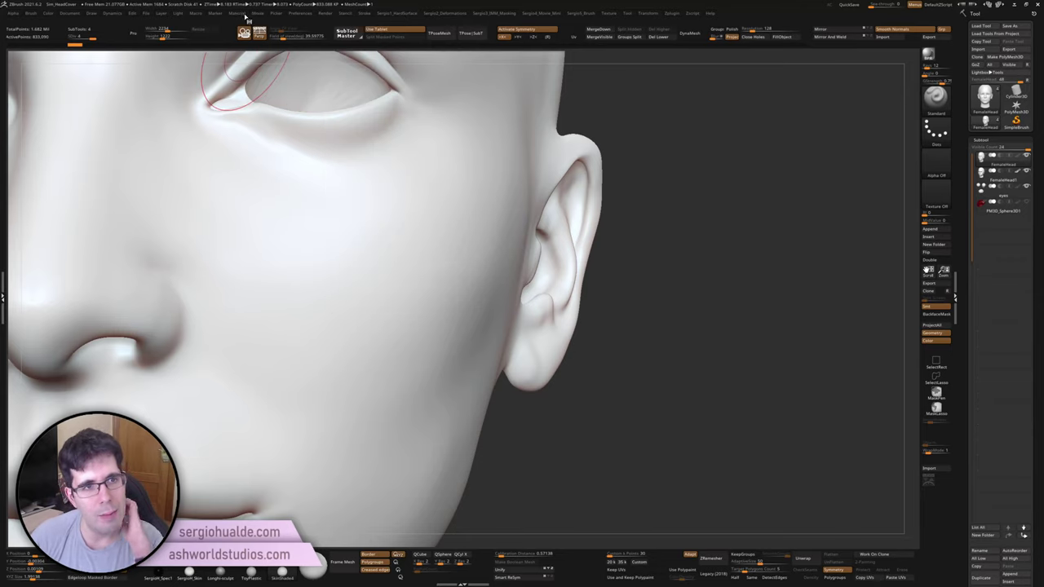
Step: Raise the head material's Wax Strength in the Wax Modifiers
click(243, 13)
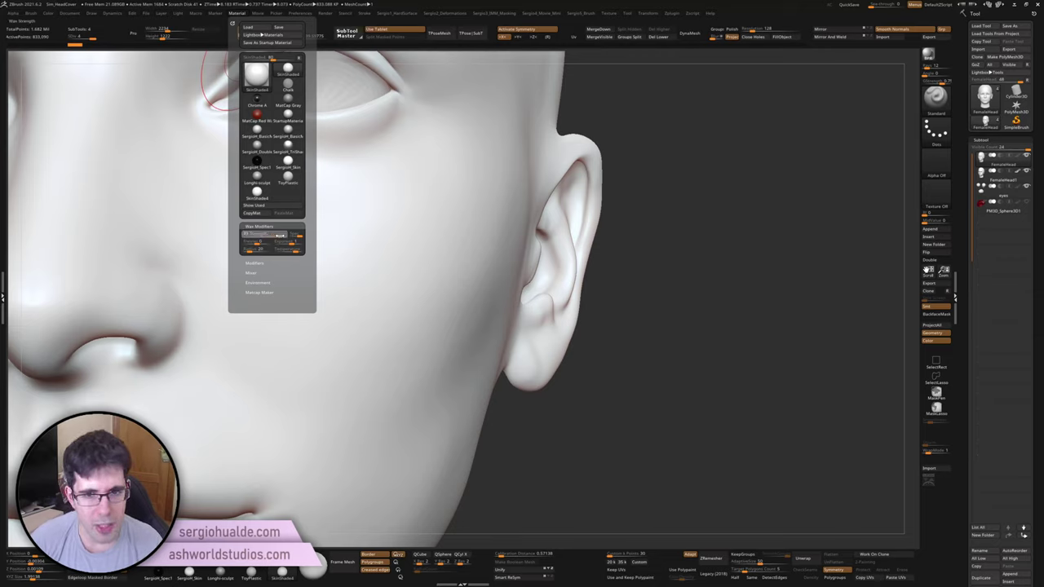
click(279, 235)
drag(278, 236, 438, 273)
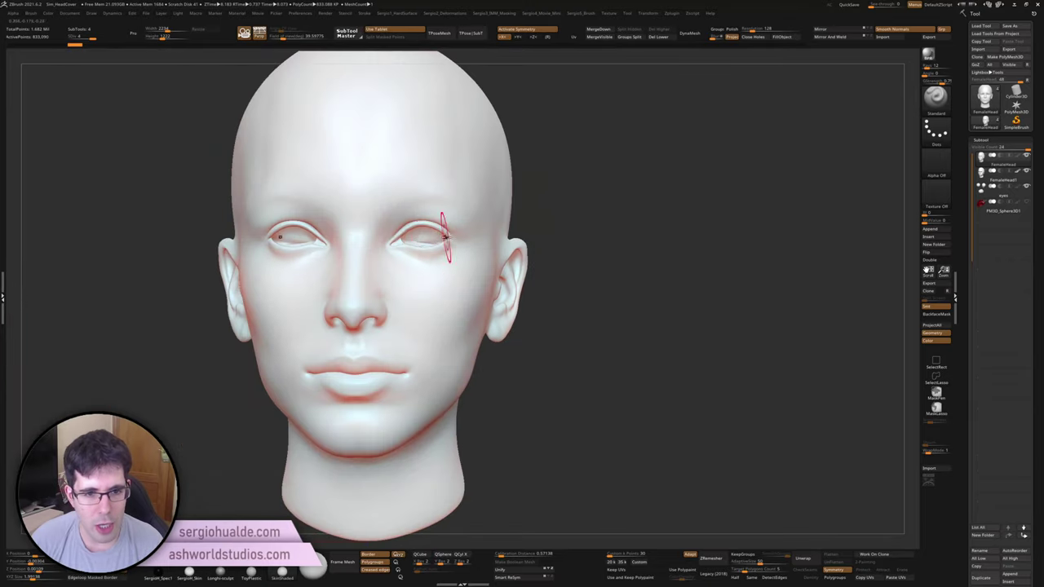
mouse_move(439, 273)
right_down()
mouse_move(443, 245)
mouse_move(449, 279)
mouse_move(499, 249)
right_up()
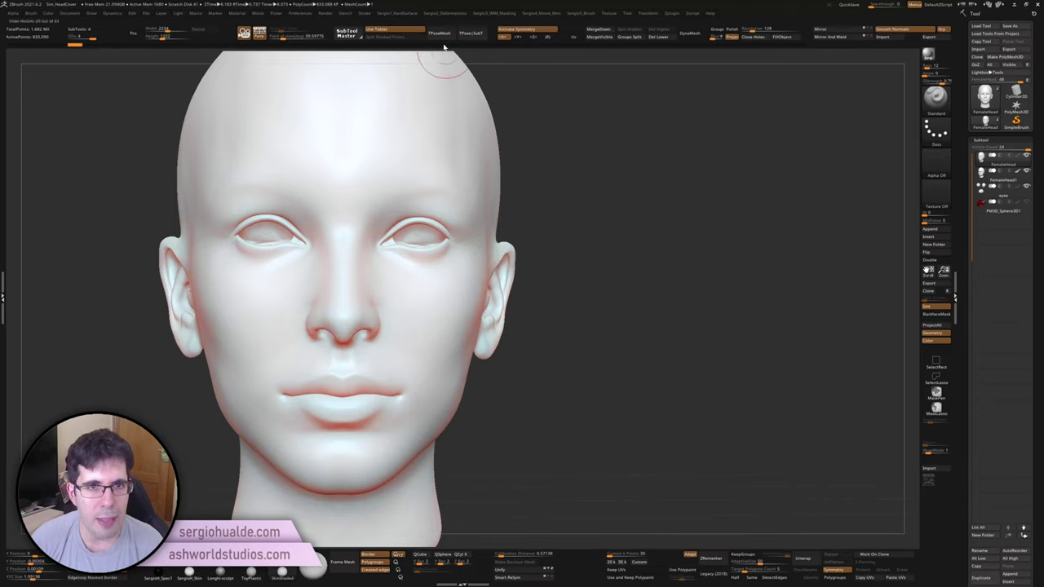
Step: Lower the Preview Wax Radius and orbit to check the red edges on lips and chin
click(326, 14)
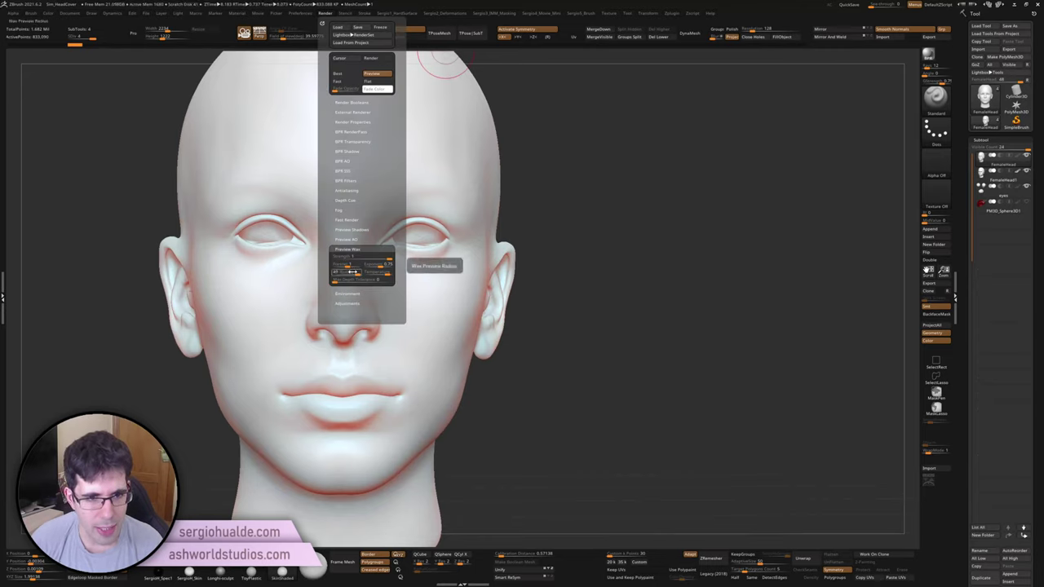
drag(355, 273, 343, 273)
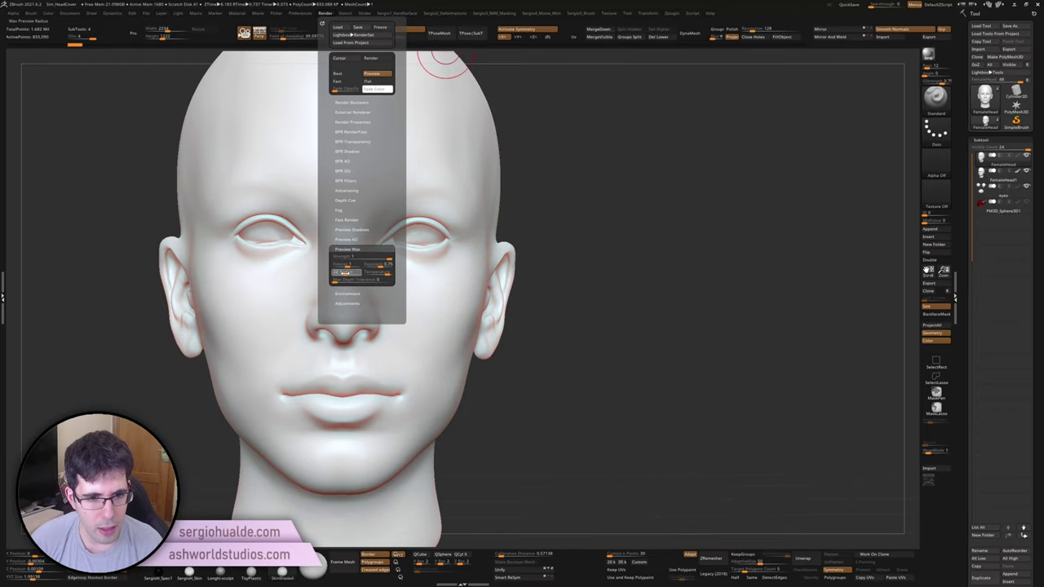
right_drag(434, 322, 422, 326)
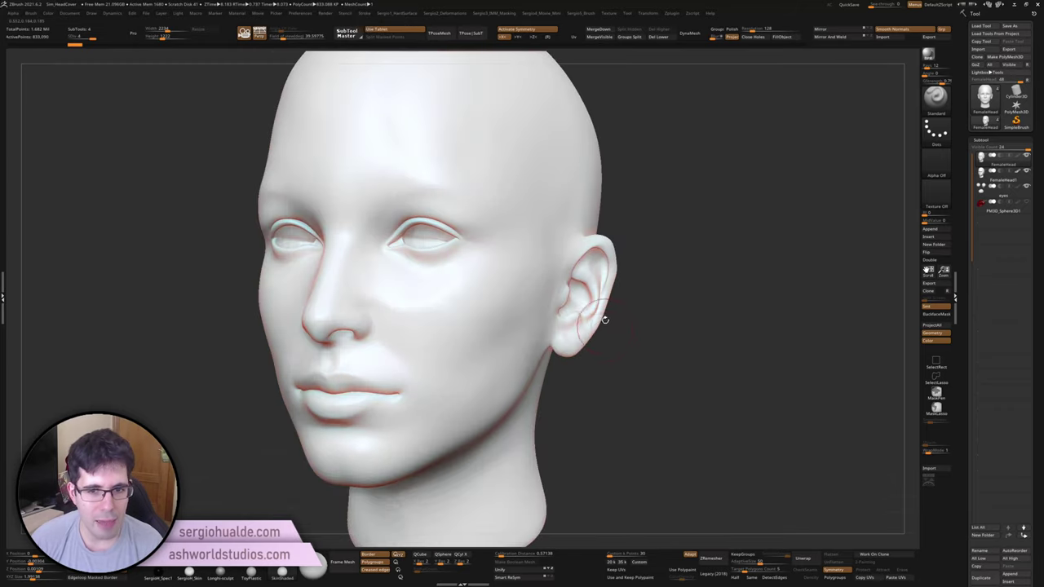
shift+right_drag(604, 320, 605, 287)
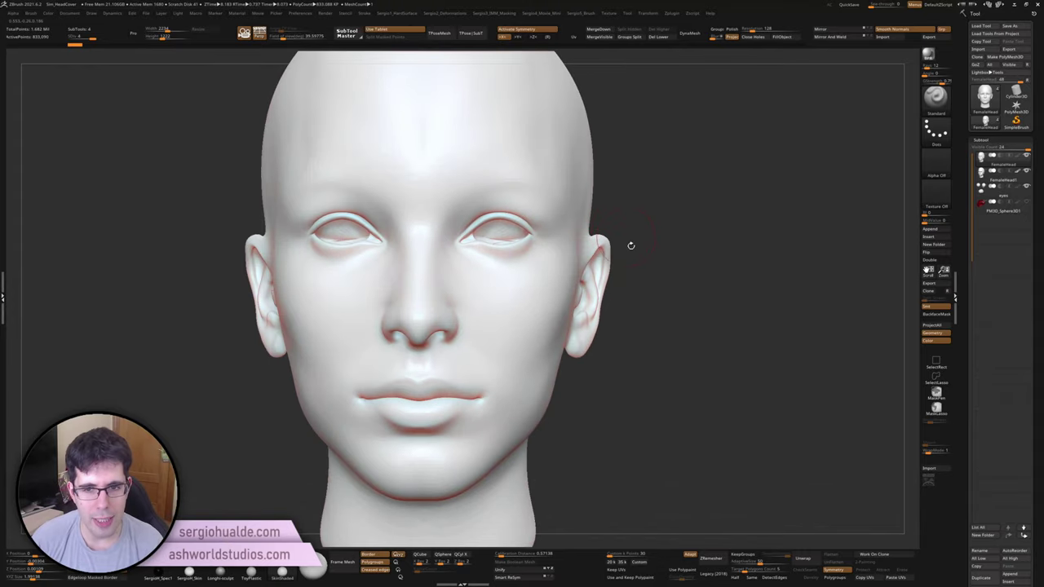
mouse_move(589, 332)
ctrl+right_down()
mouse_move(567, 279)
mouse_move(530, 277)
mouse_move(489, 208)
ctrl+right_up()
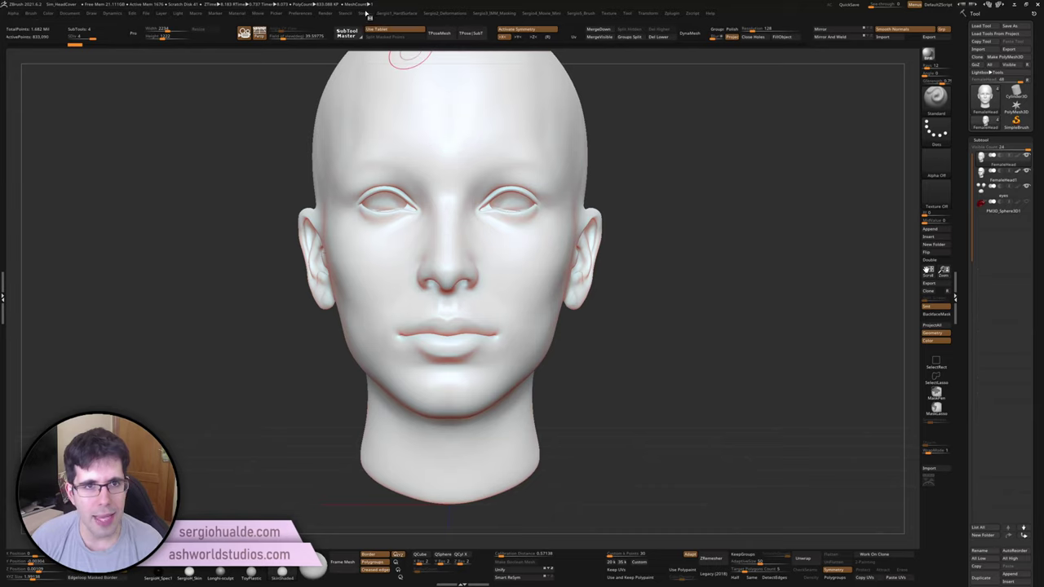
right_drag(427, 177, 372, 207)
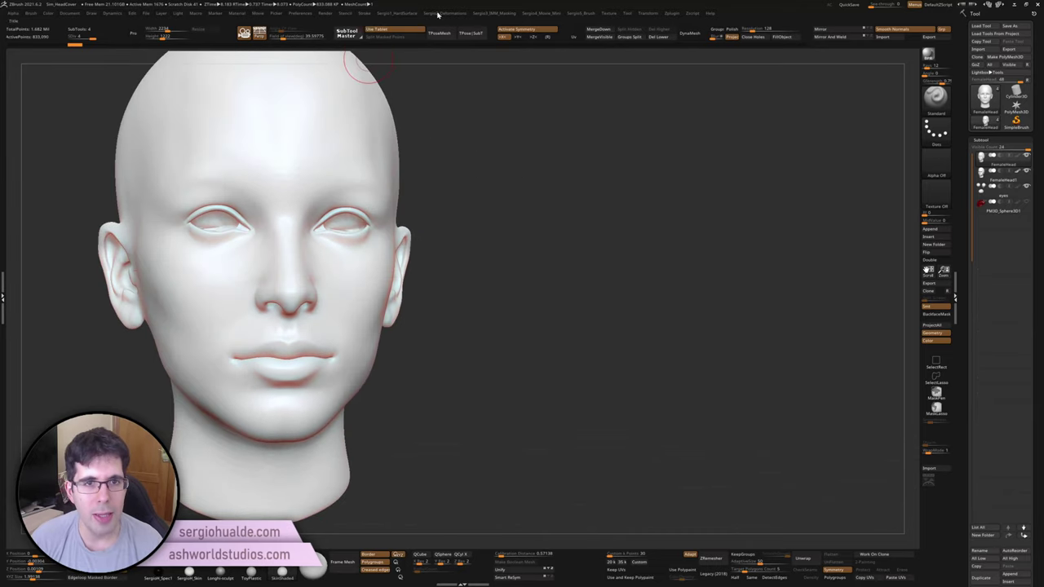
Step: Toggle WaxPreview off and back on in Render Properties to compare the wax tint
click(367, 15)
mouse_move(323, 14)
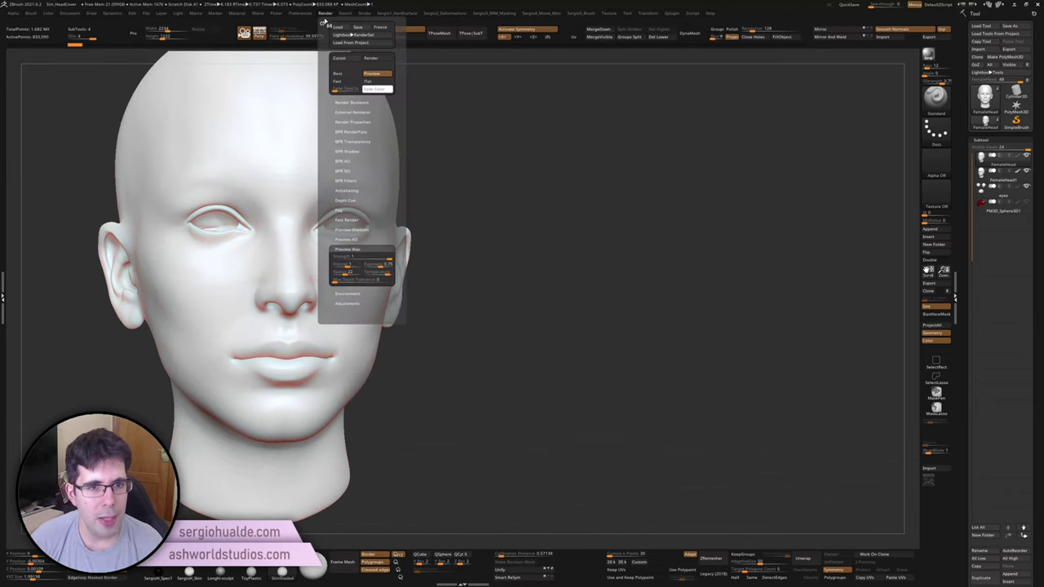
click(362, 142)
click(365, 131)
click(369, 121)
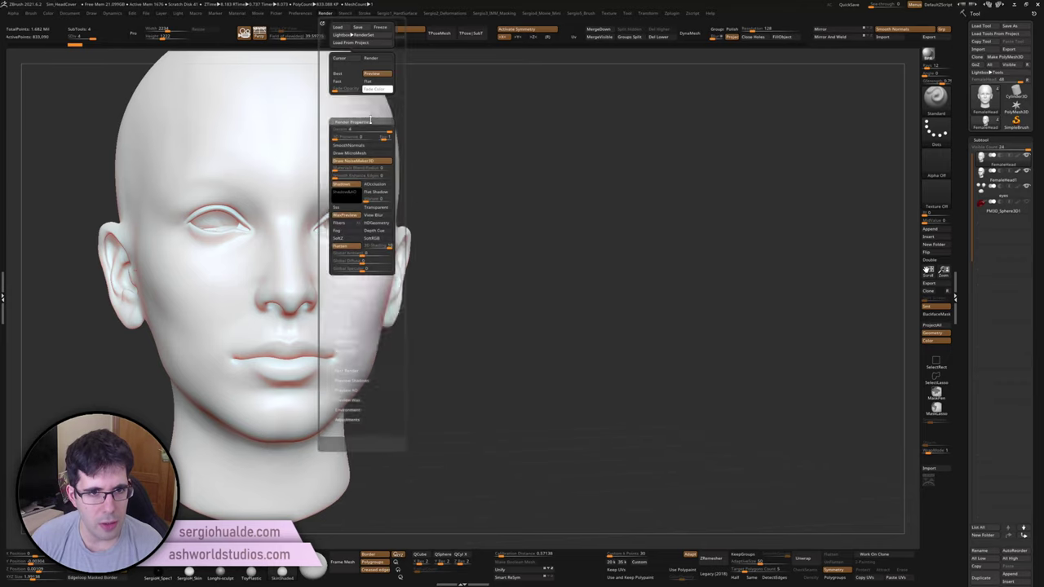
click(357, 214)
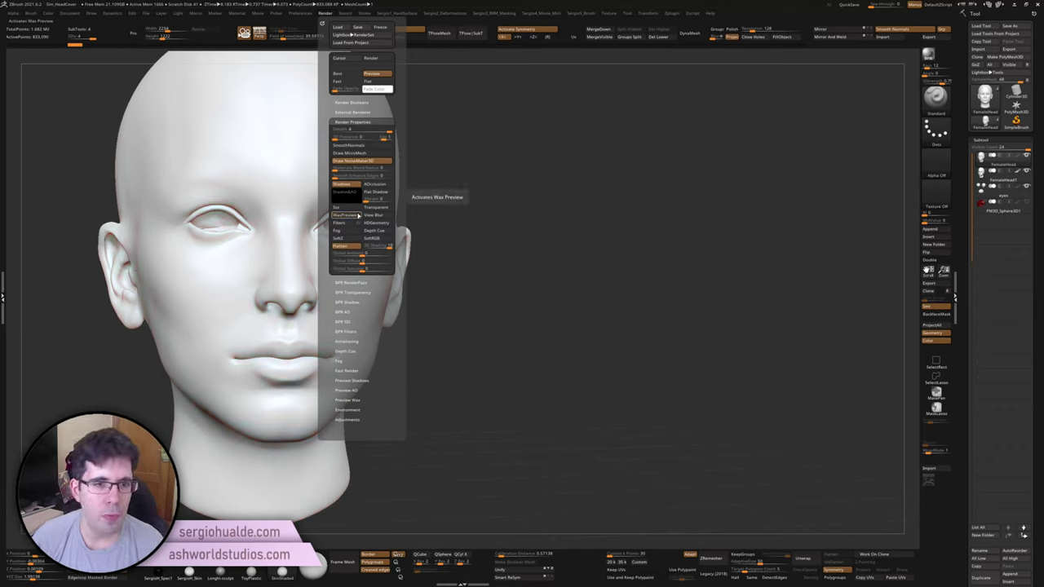
click(356, 214)
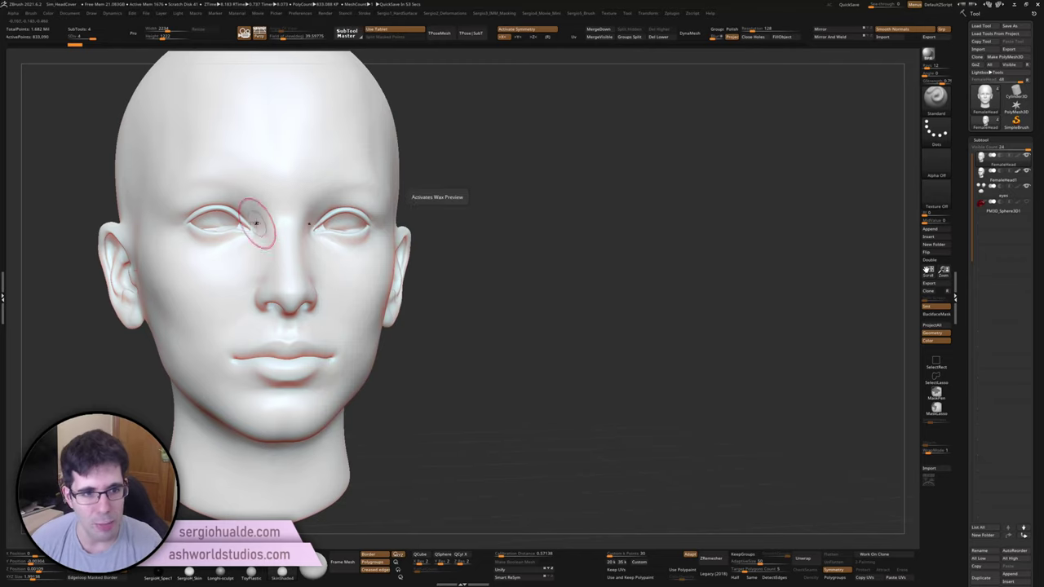
Step: Frame the head with F and orbit it back to a front-on view
key(f)
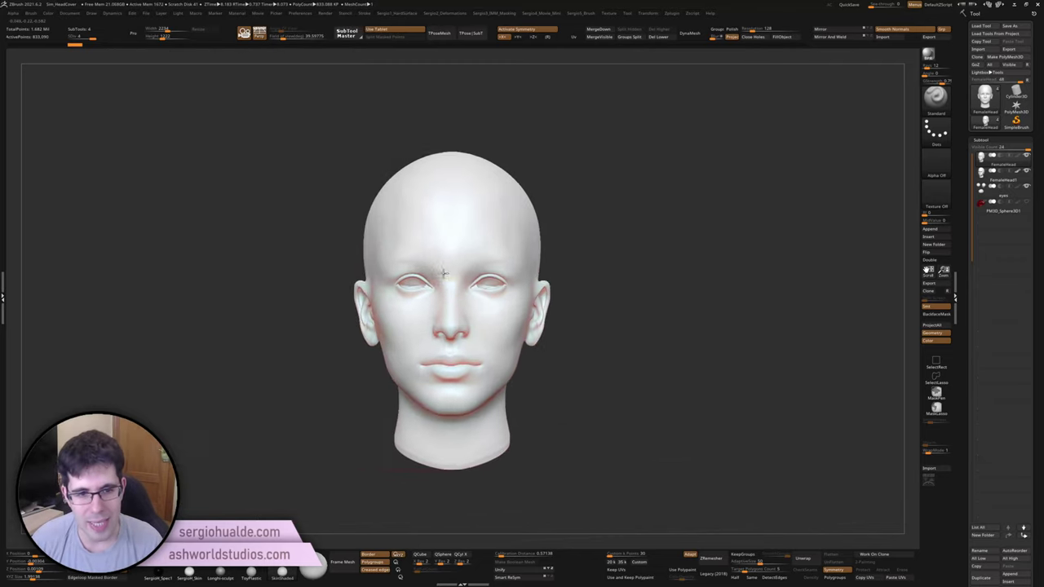
scroll(443, 280, up, 3)
mouse_move(443, 280)
right_down()
mouse_move(452, 267)
mouse_move(455, 310)
mouse_move(465, 280)
right_up()
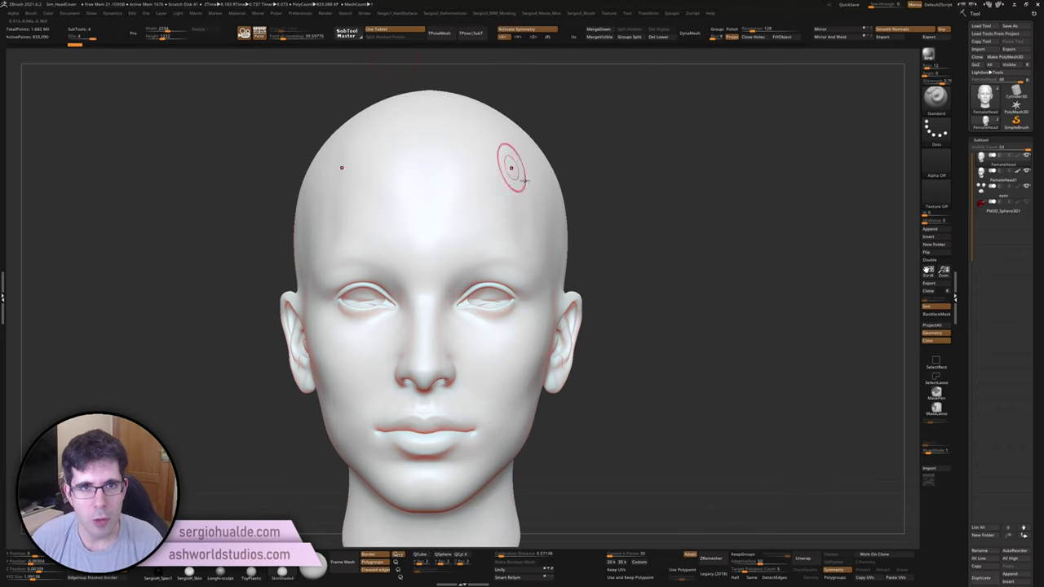
mouse_move(490, 233)
right_down()
mouse_move(499, 252)
mouse_move(478, 274)
right_up()
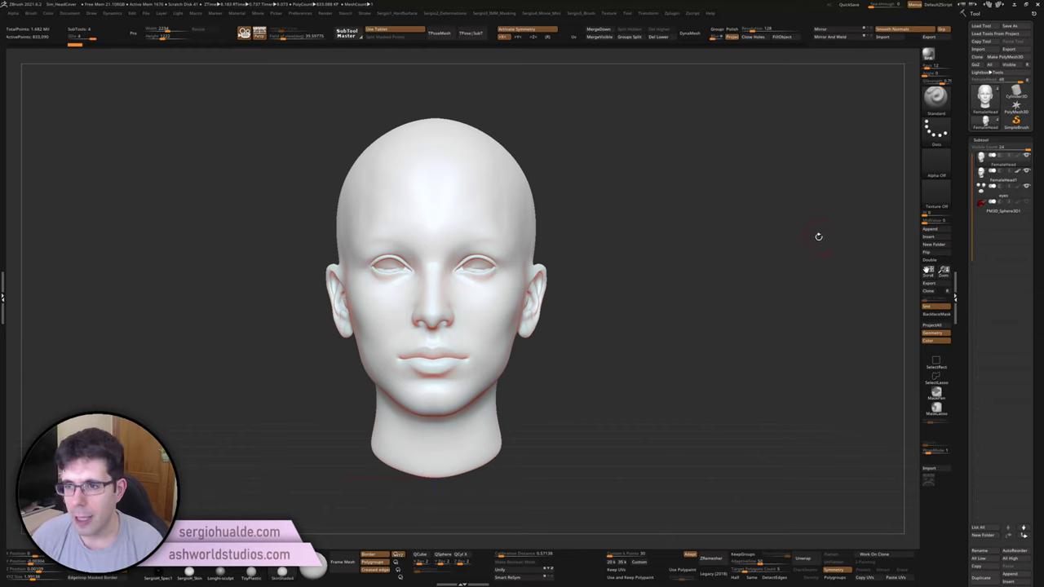
mouse_move(818, 236)
mouse_down()
mouse_move(671, 264)
mouse_move(527, 222)
mouse_up()
key(f)
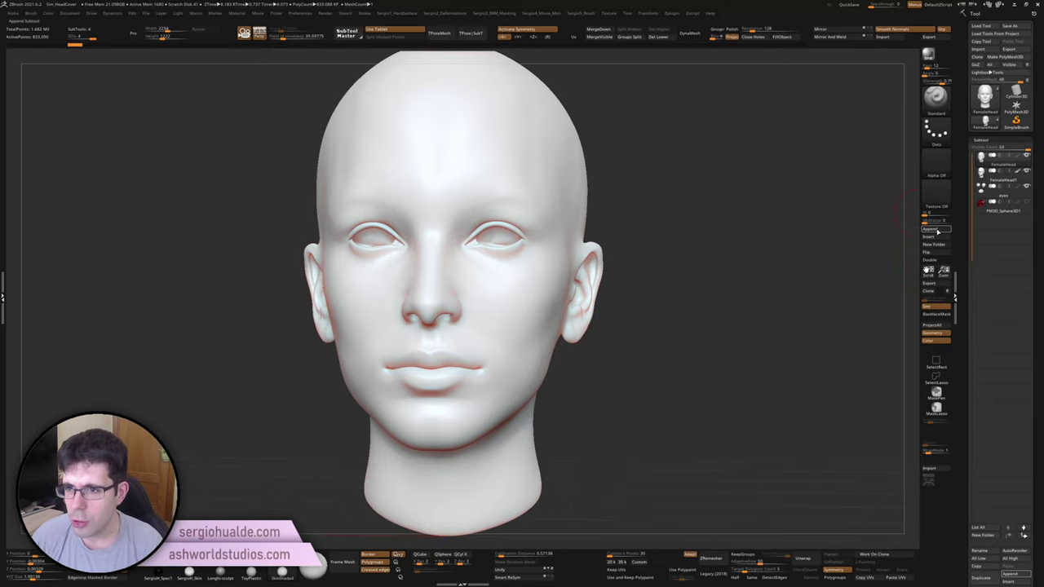
Step: Append a Sphere3D subtool and make it the active subtool
click(932, 229)
click(709, 279)
mouse_move(1003, 195)
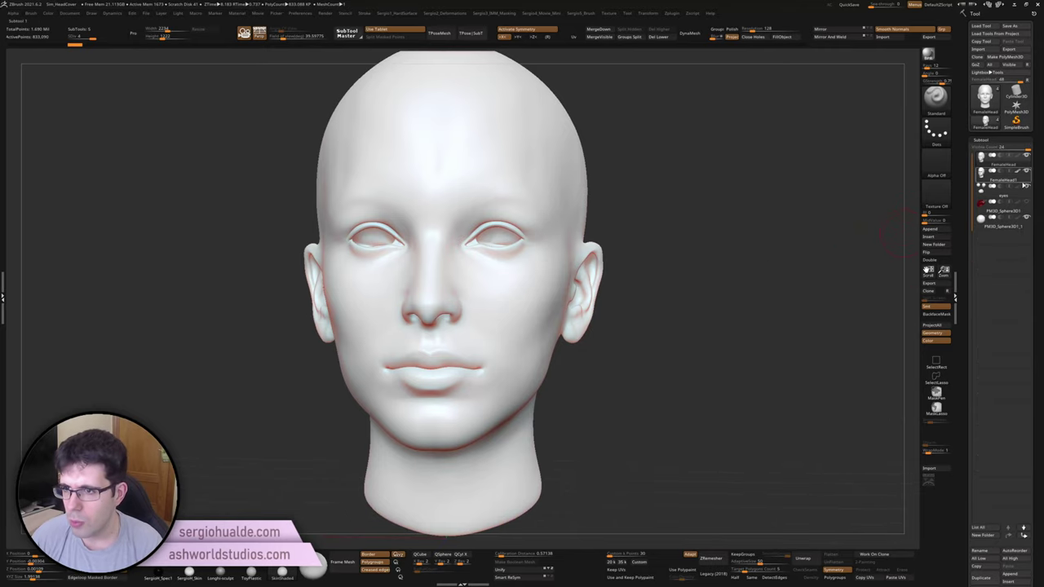
click(1001, 228)
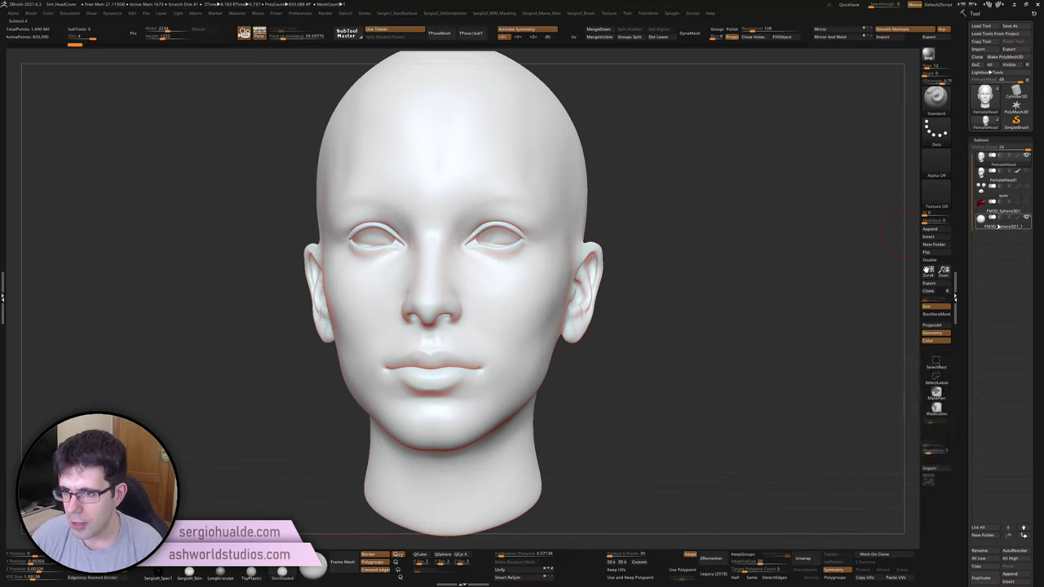
key(f)
key(w)
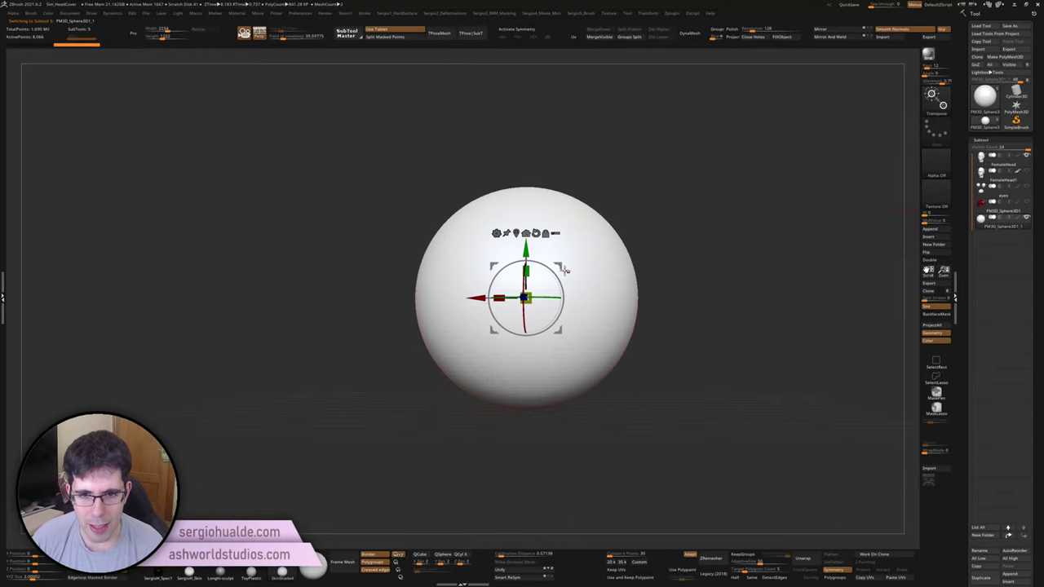
key(ctrl+shift+s)
Step: Check the sphere against the head, then make the sphere the active subtool again
scroll(555, 181, up, 2)
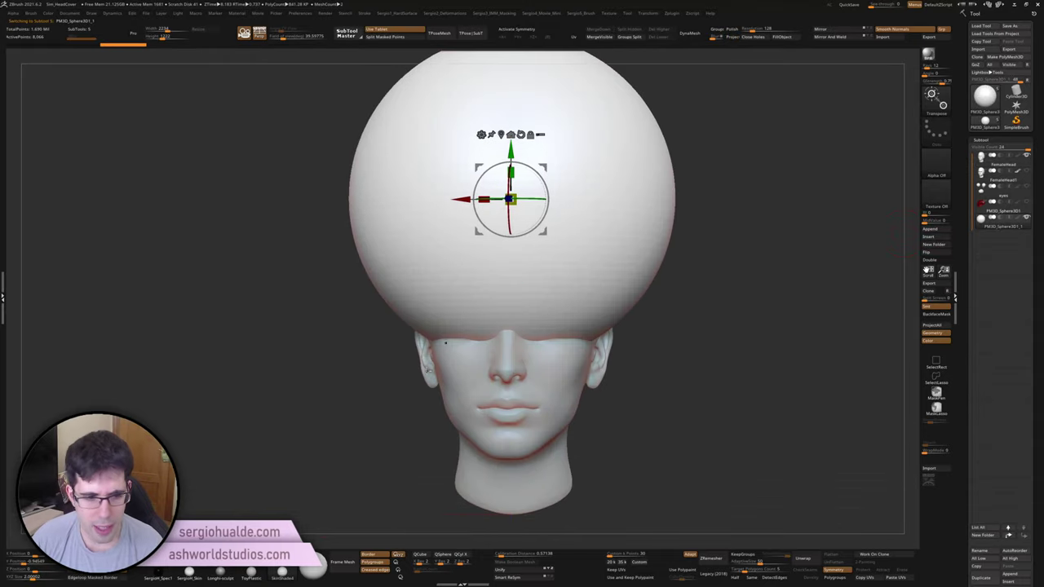
alt+click(545, 427)
key(space)
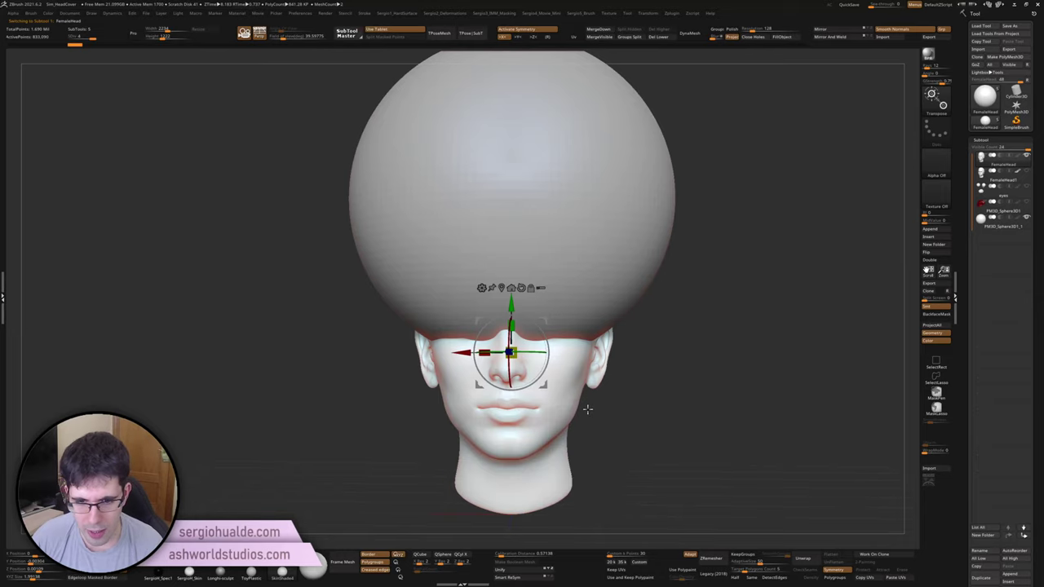
key(q)
key(space)
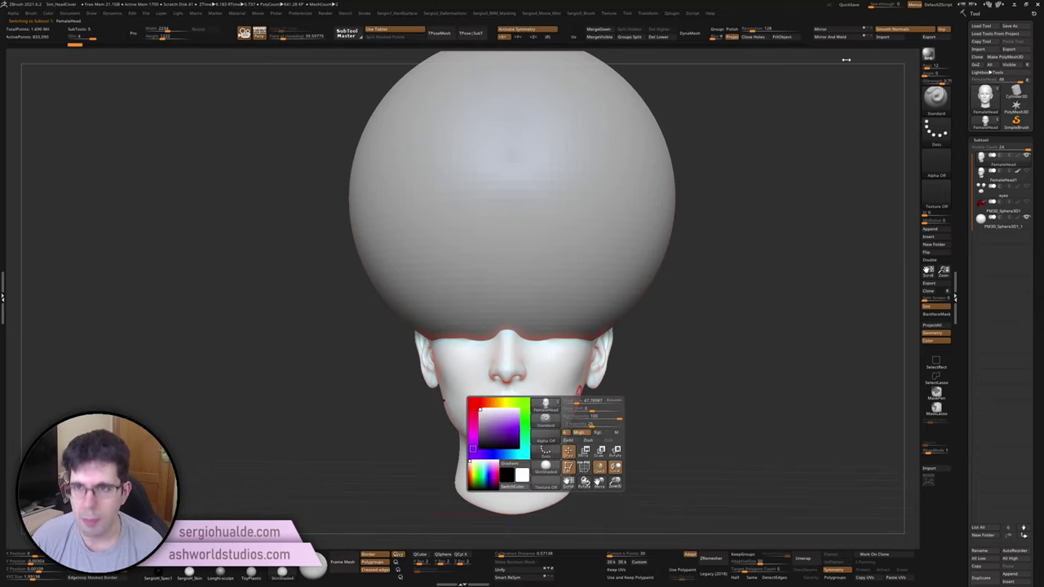
alt+click(603, 200)
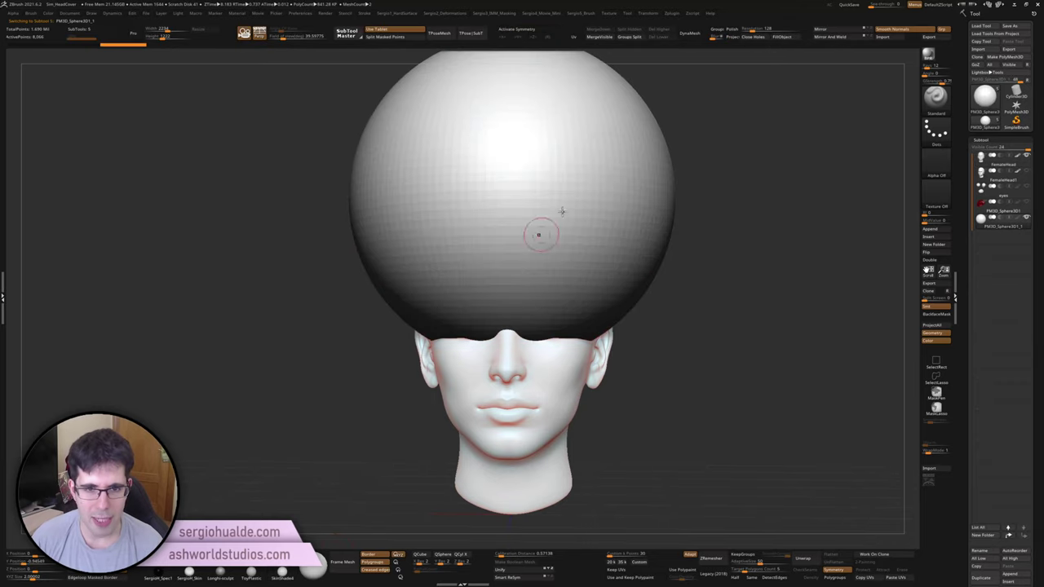
Step: Expand the sphere's BPR Display Properties and subdivide it to about 130,050 points
mouse_move(541, 234)
alt+right_down()
mouse_move(619, 280)
mouse_move(656, 223)
alt+right_up()
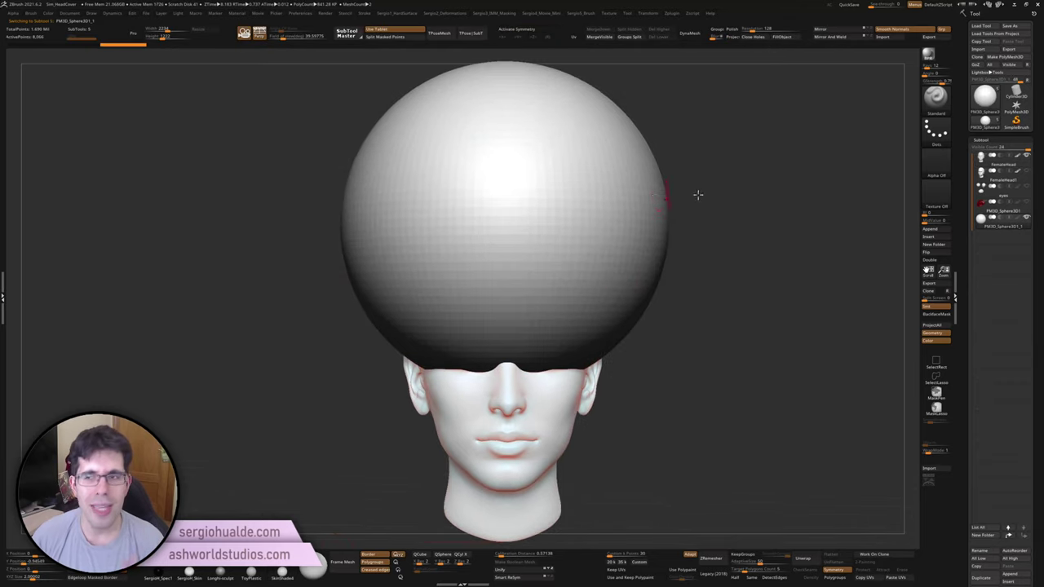
click(997, 142)
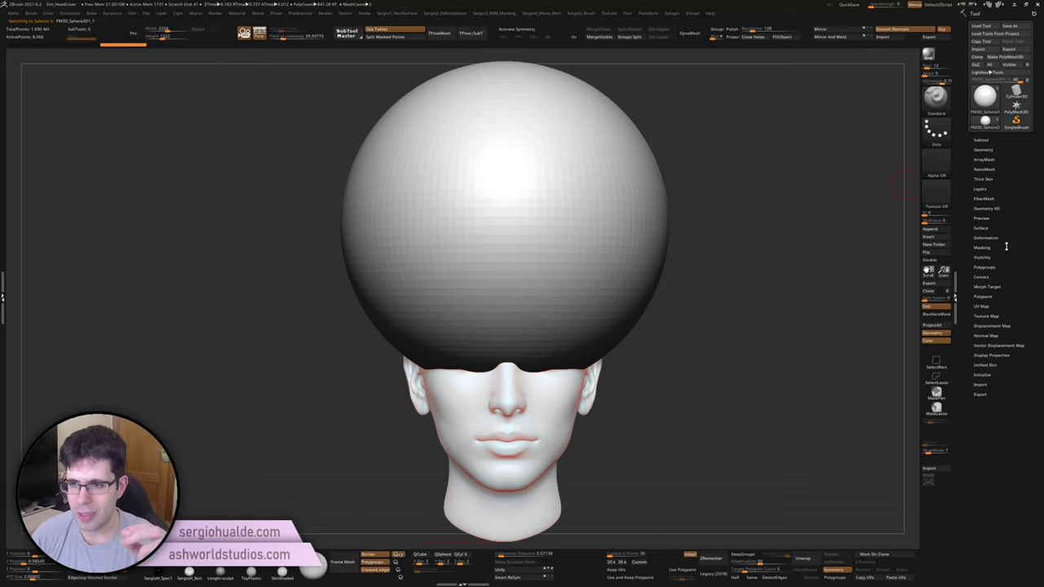
click(1002, 355)
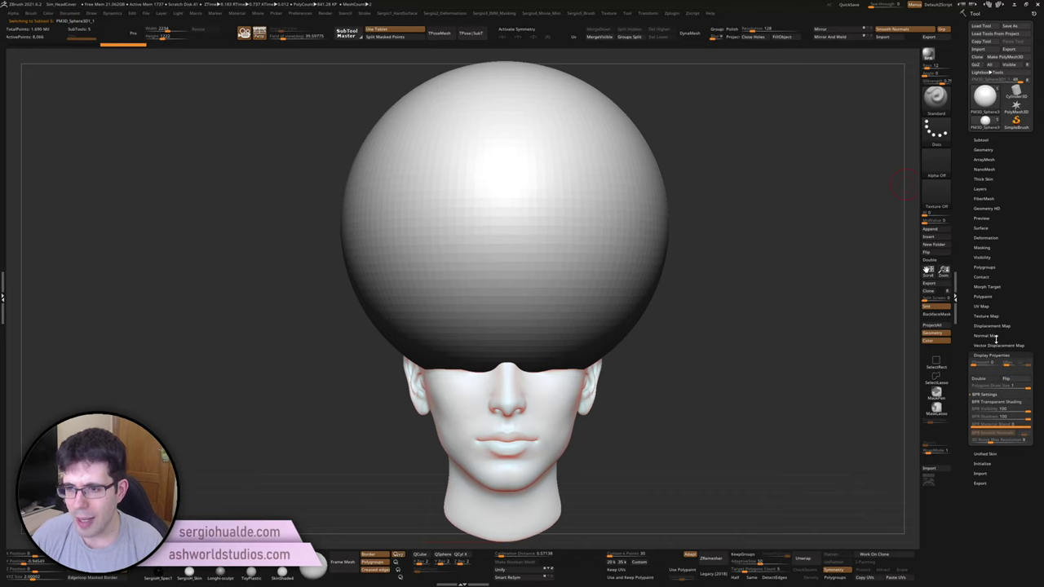
click(993, 369)
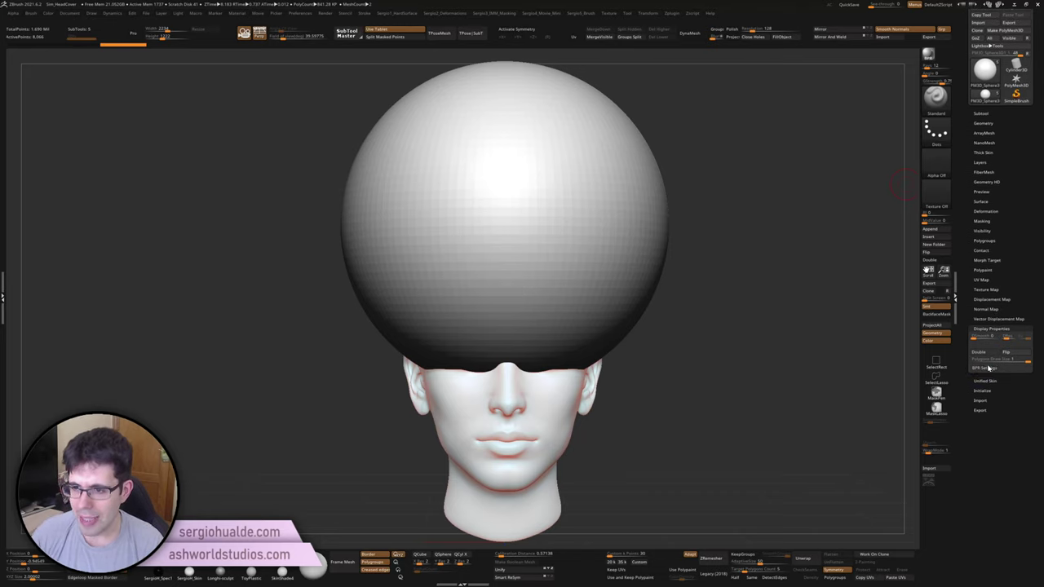
click(989, 369)
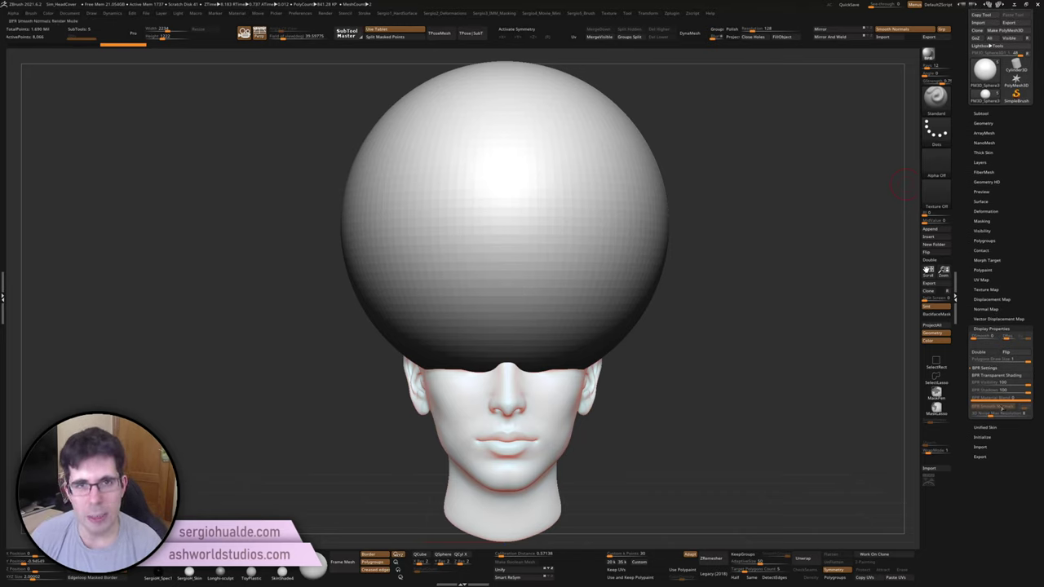
key(ctrl)
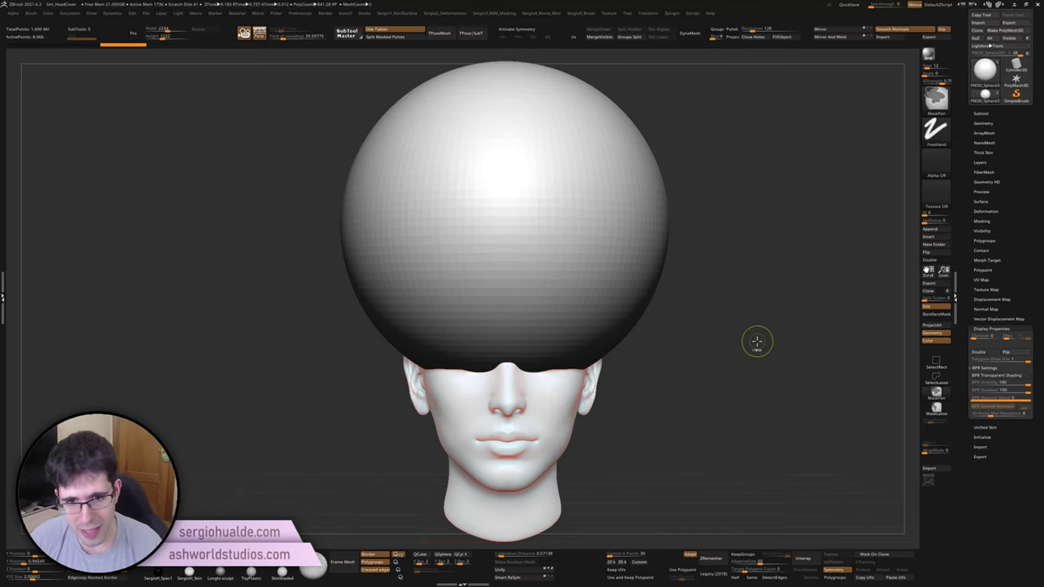
key(ctrl+d)
key(ctrl+d)
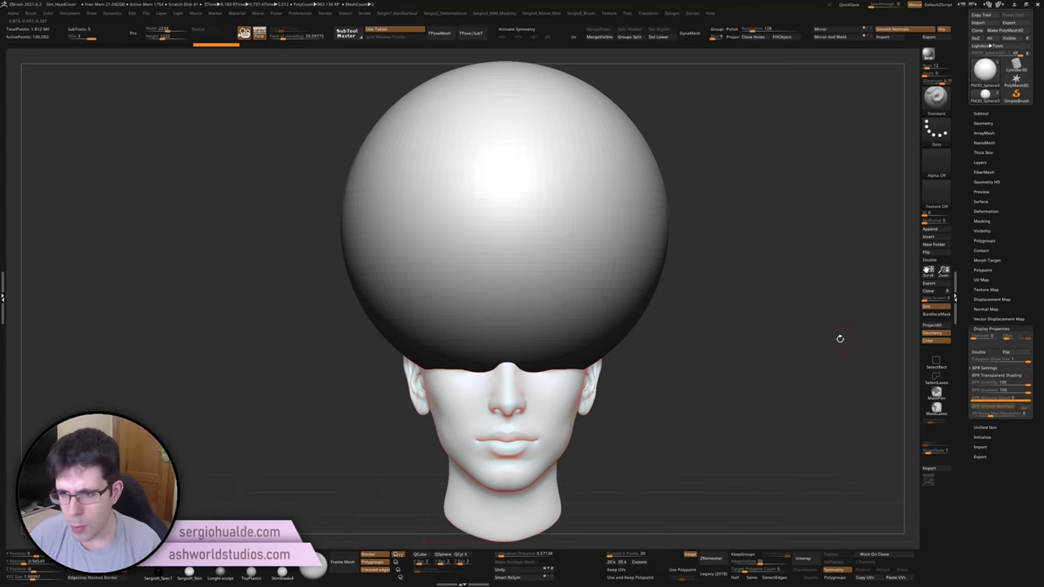
Step: Enable BPR Transparent shading on the sphere subtool, accepting the prompt, and orbit to the side
click(999, 375)
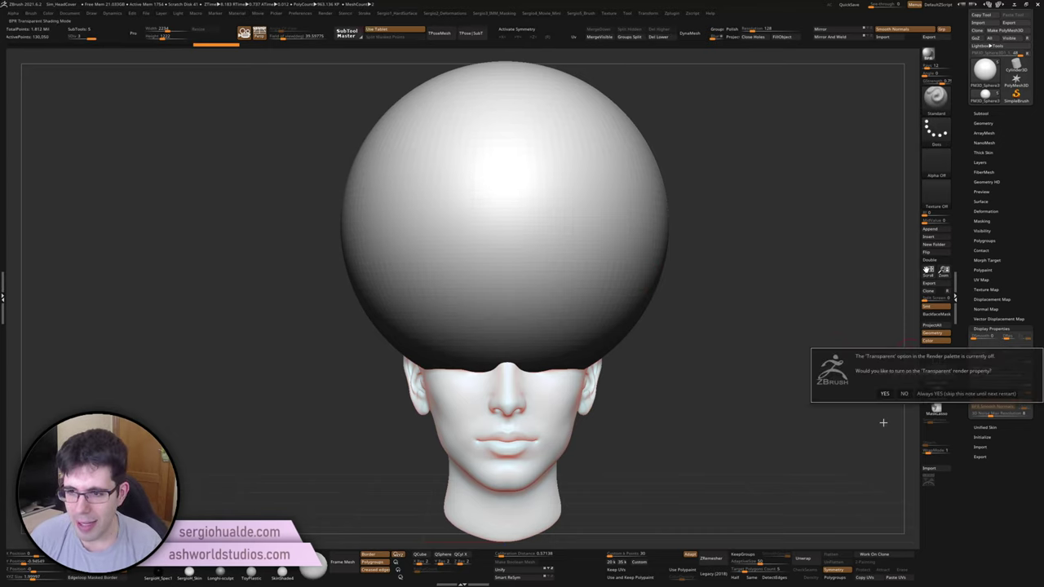
click(884, 393)
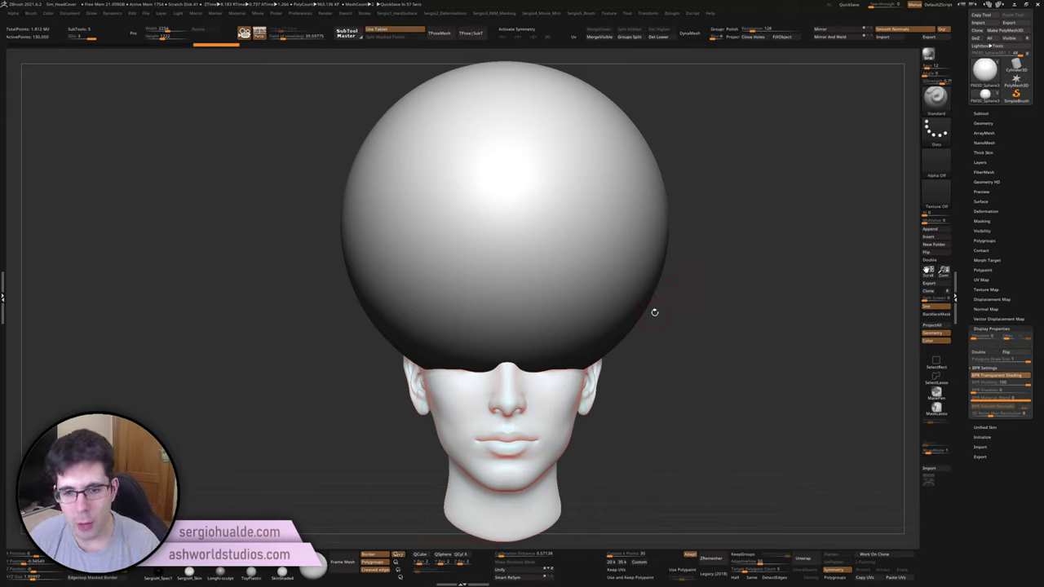
alt+click(545, 400)
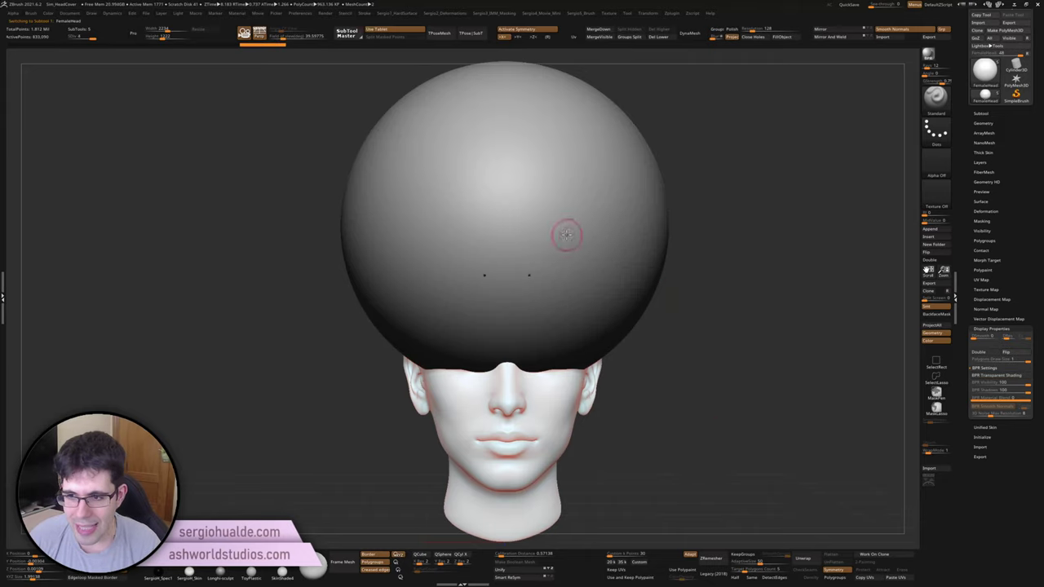
alt+click(541, 219)
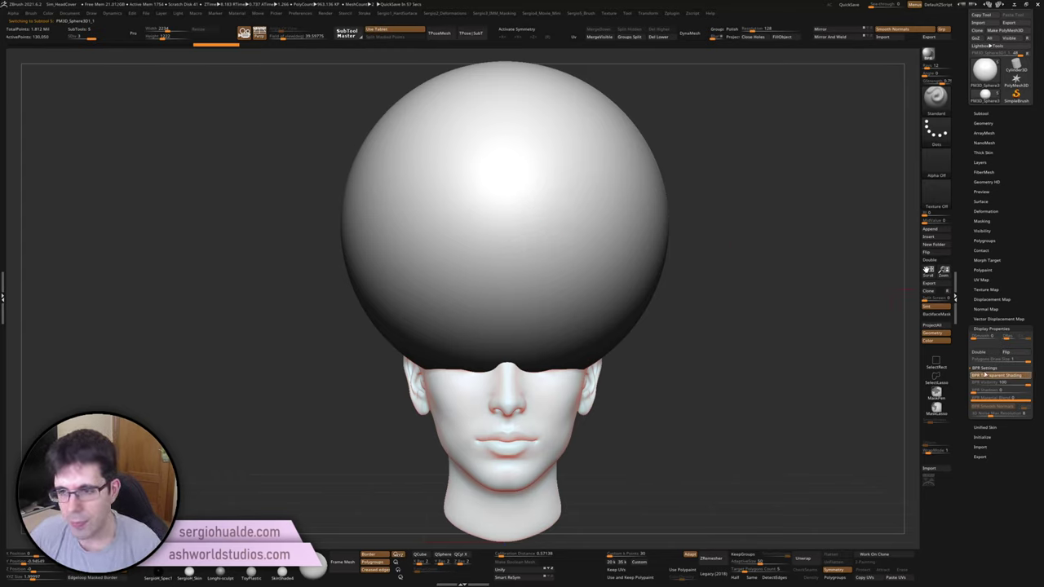
click(982, 376)
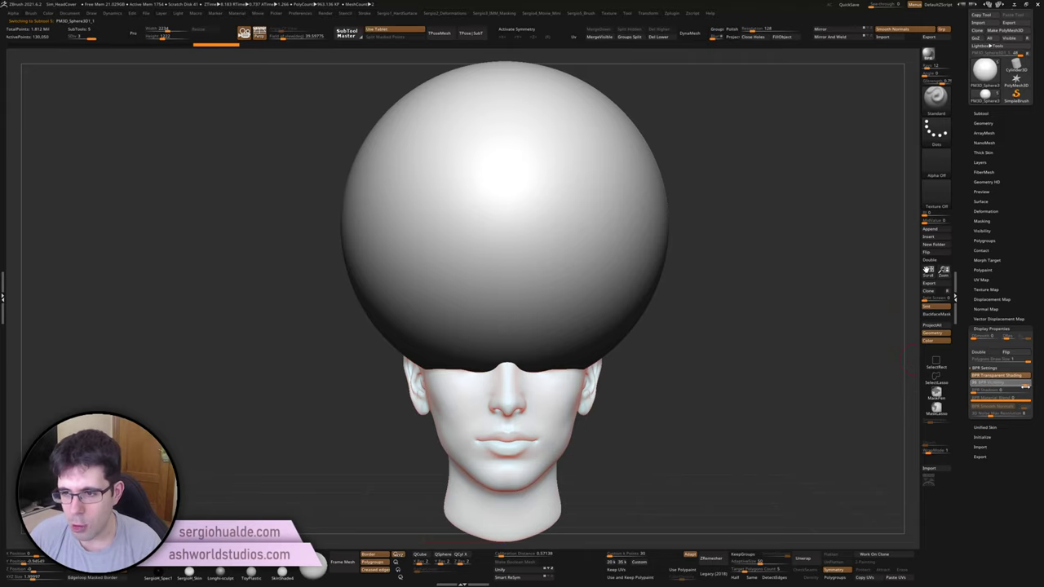
mouse_move(855, 345)
mouse_down()
mouse_move(741, 302)
mouse_move(634, 283)
mouse_up()
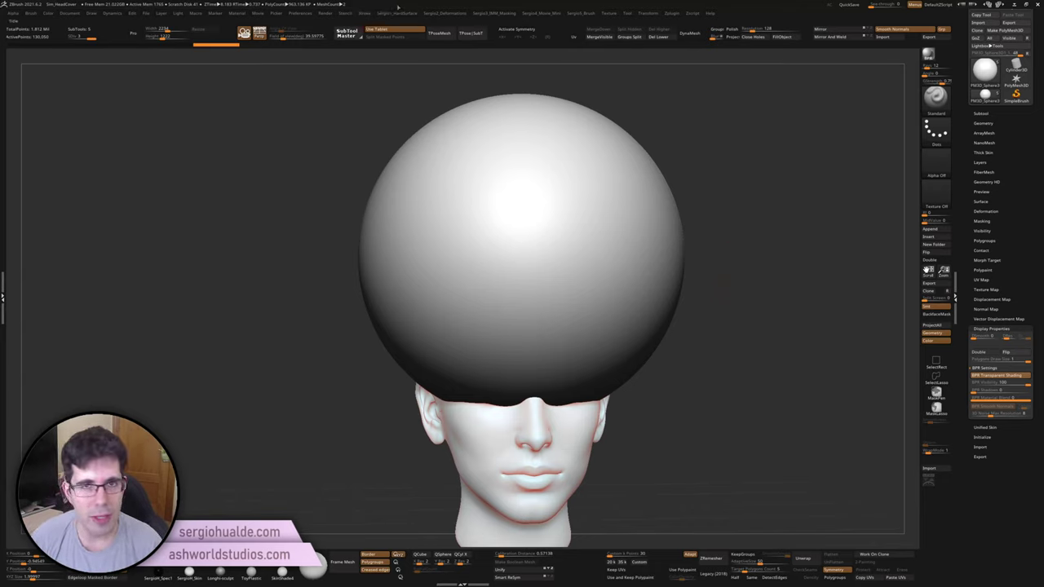
Step: BPR-render the sphere over the head, then lower the sphere's BPR Visibility
drag(373, 127, 369, 124)
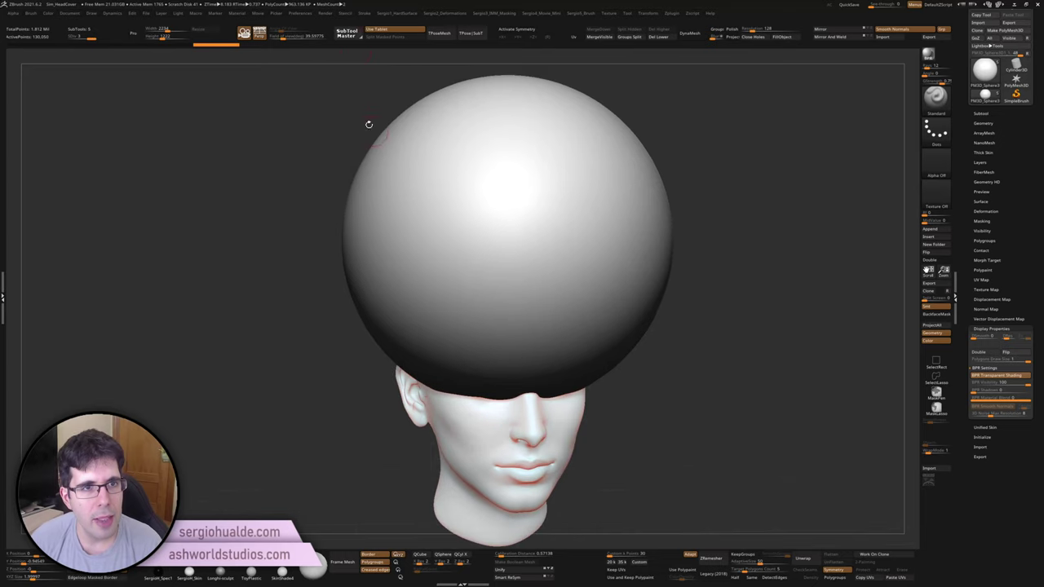
click(447, 15)
click(330, 14)
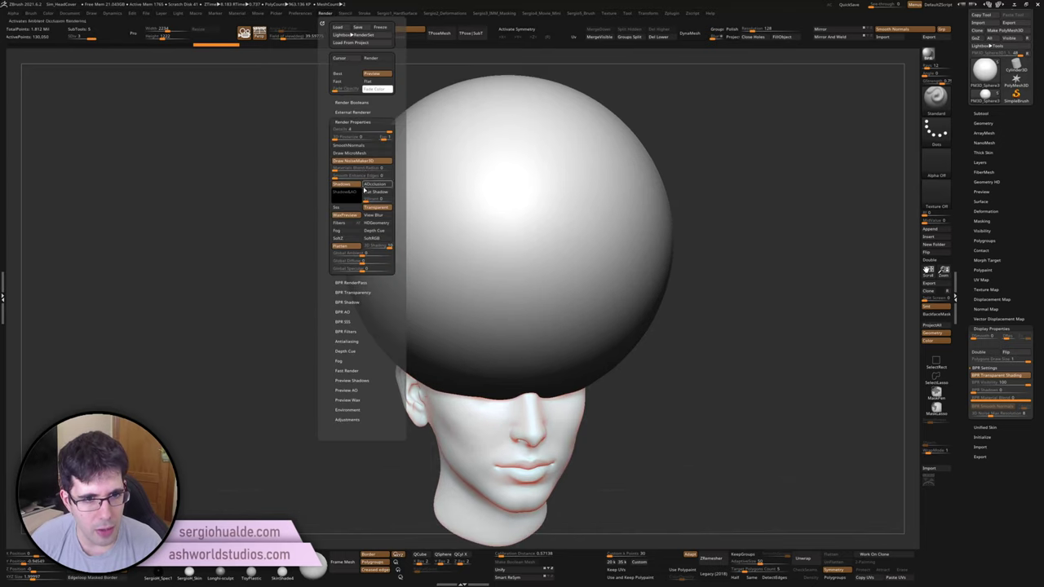
click(926, 56)
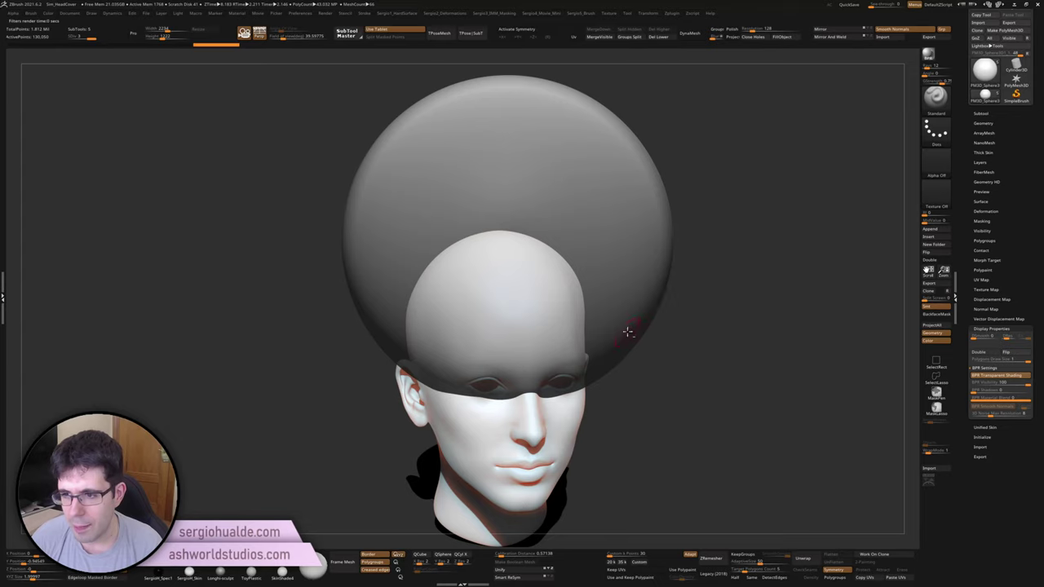
drag(628, 332, 613, 315)
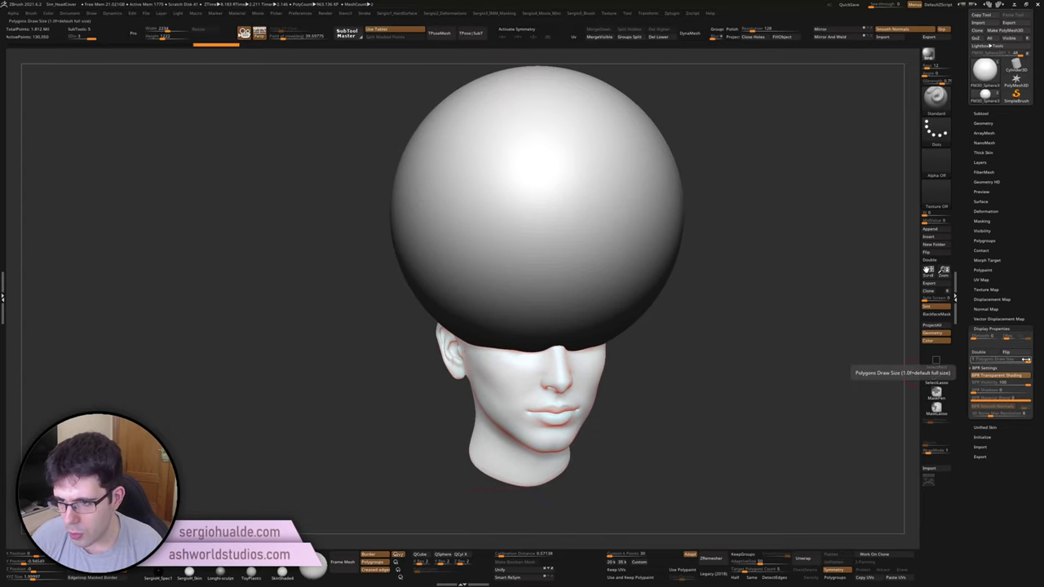
drag(1025, 383, 1004, 384)
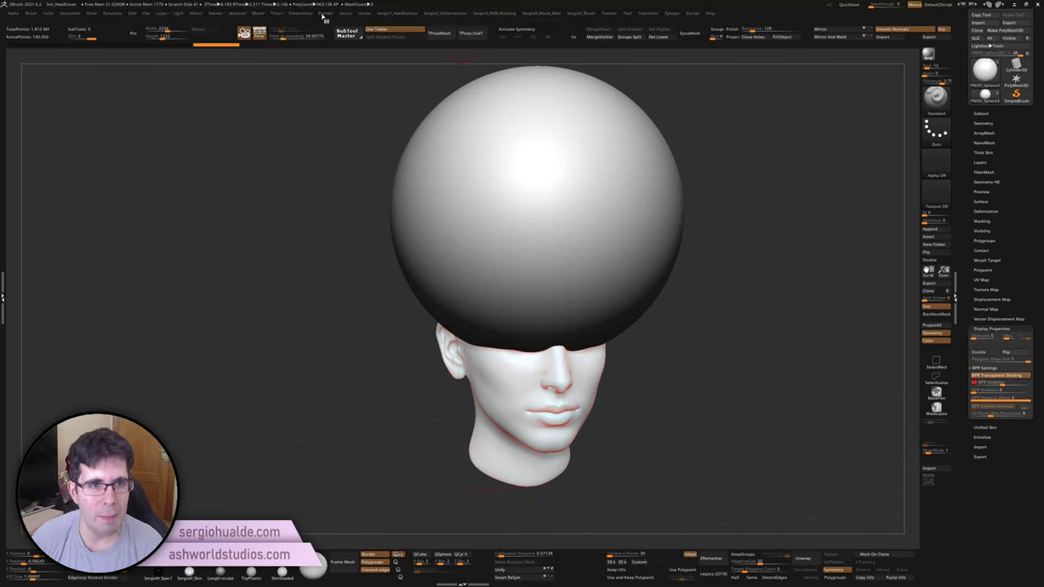
Step: Lower BPR Visibility further and re-render repeatedly to compare the sphere's transparency
click(244, 33)
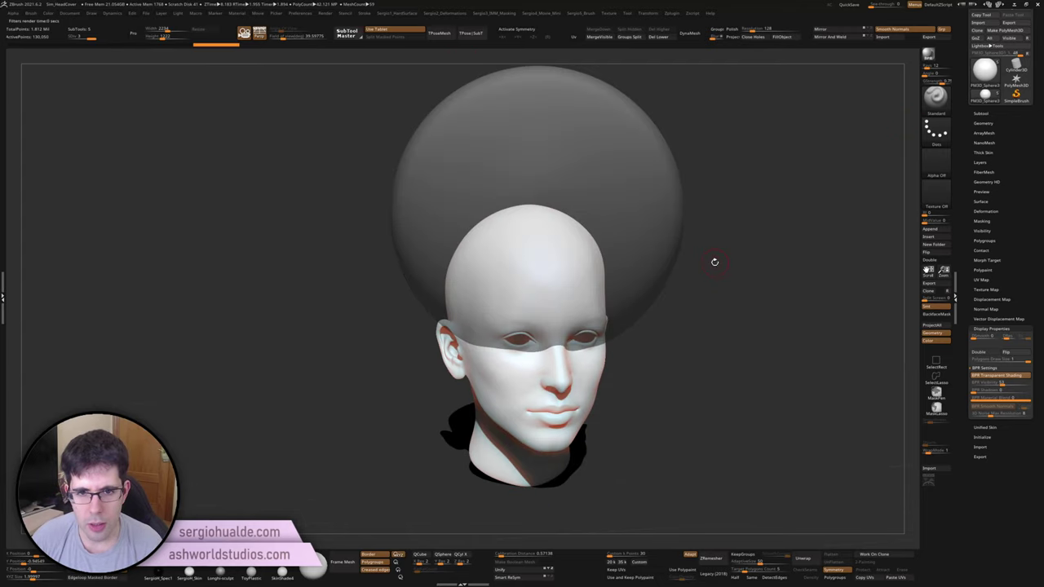
drag(1006, 386, 973, 383)
click(927, 56)
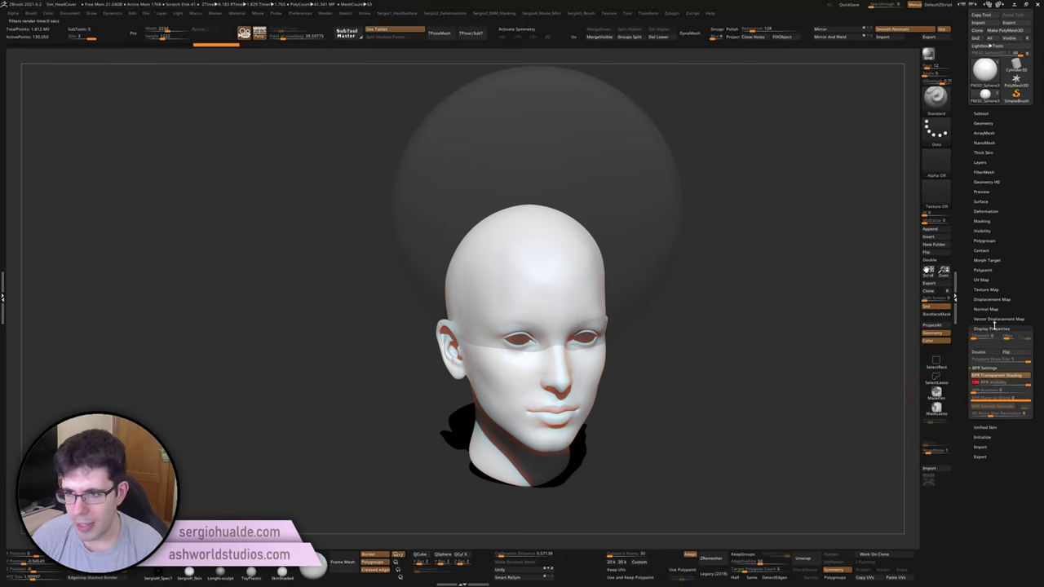
click(928, 54)
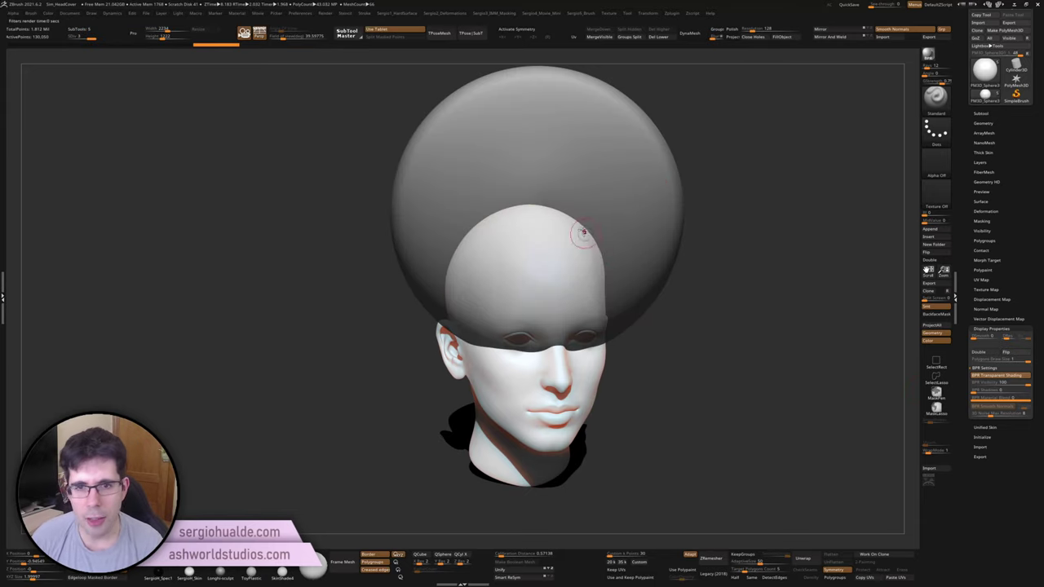
mouse_move(598, 251)
shift+right_down()
mouse_move(601, 237)
mouse_move(473, 172)
shift+right_up()
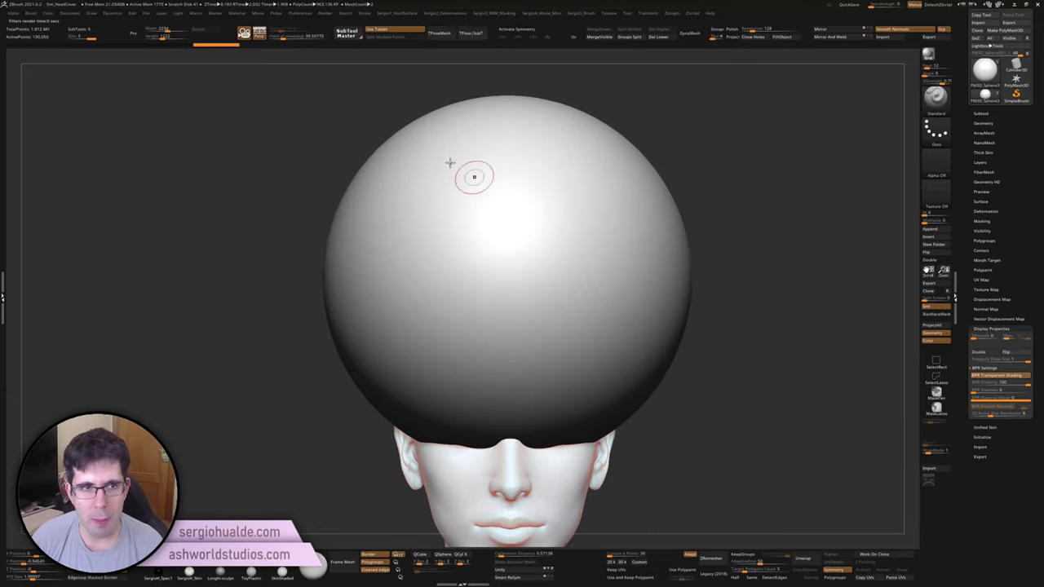
Step: Raise the material's Specular, pull the DiffuseCurve down for darker shading, and BPR-render
click(241, 14)
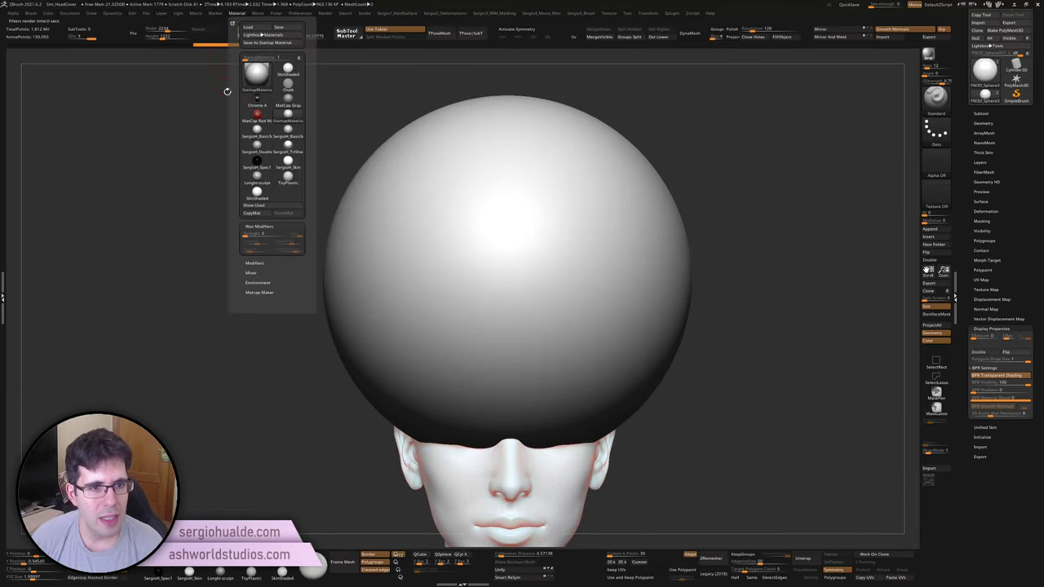
click(256, 263)
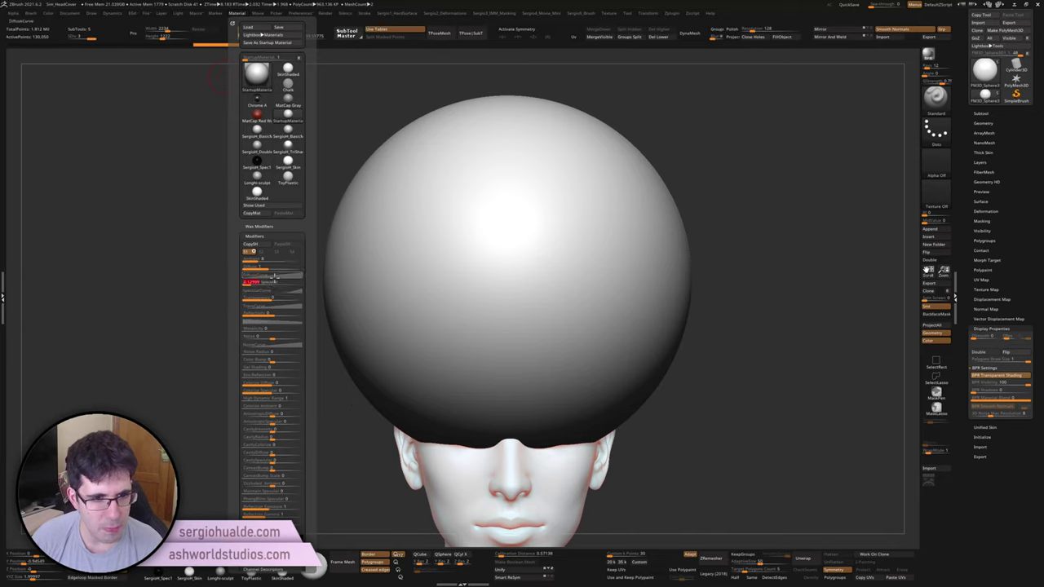
click(272, 281)
text(0)
key(Return)
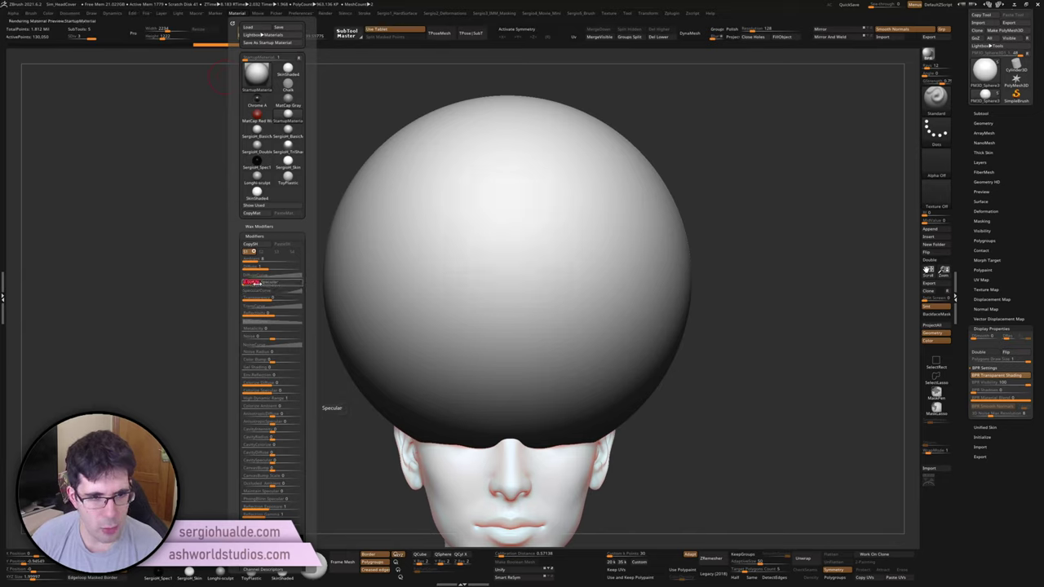
drag(247, 282, 274, 284)
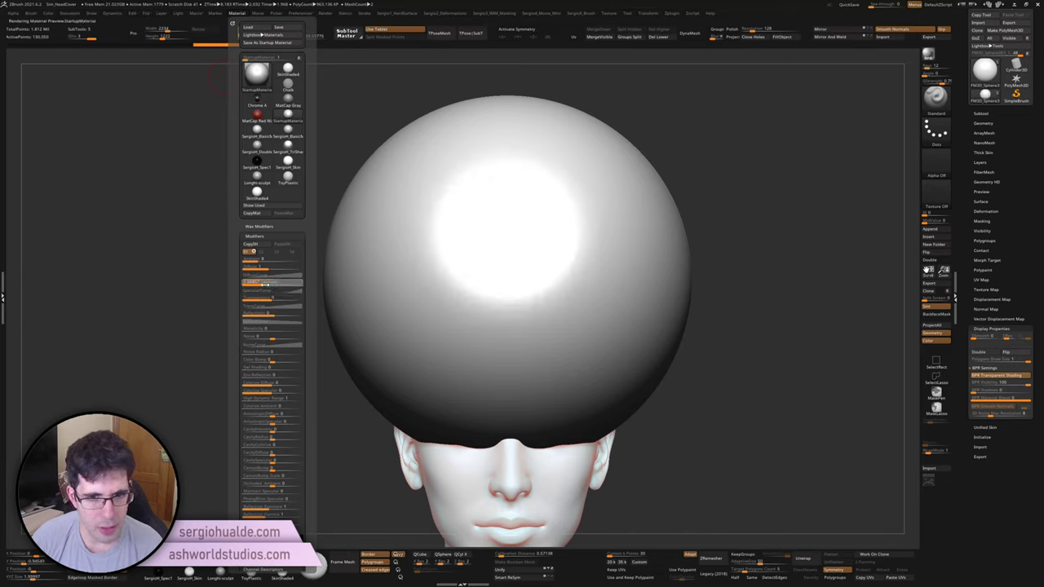
click(272, 275)
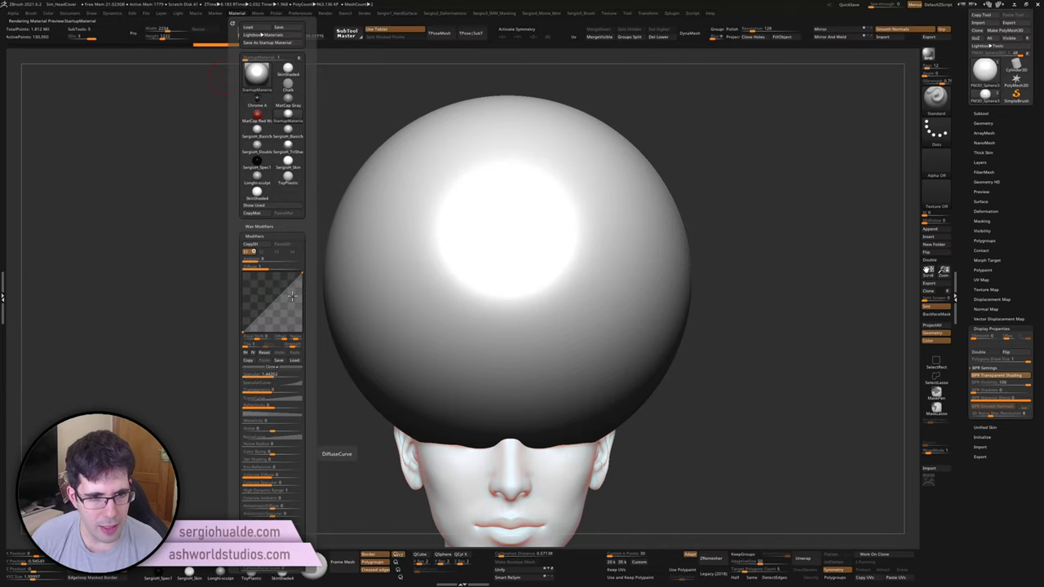
drag(283, 313, 289, 310)
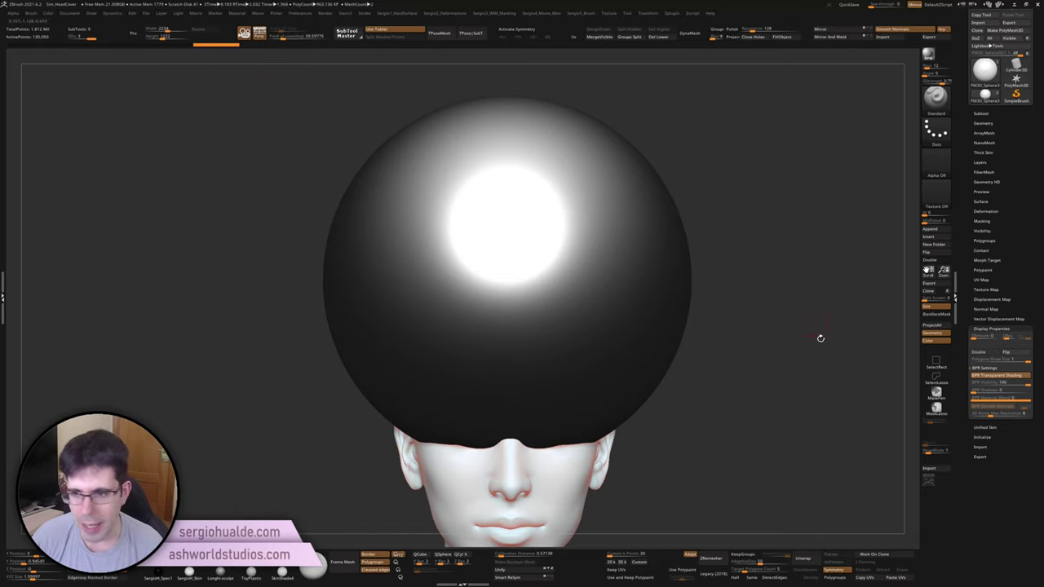
key(shift+r)
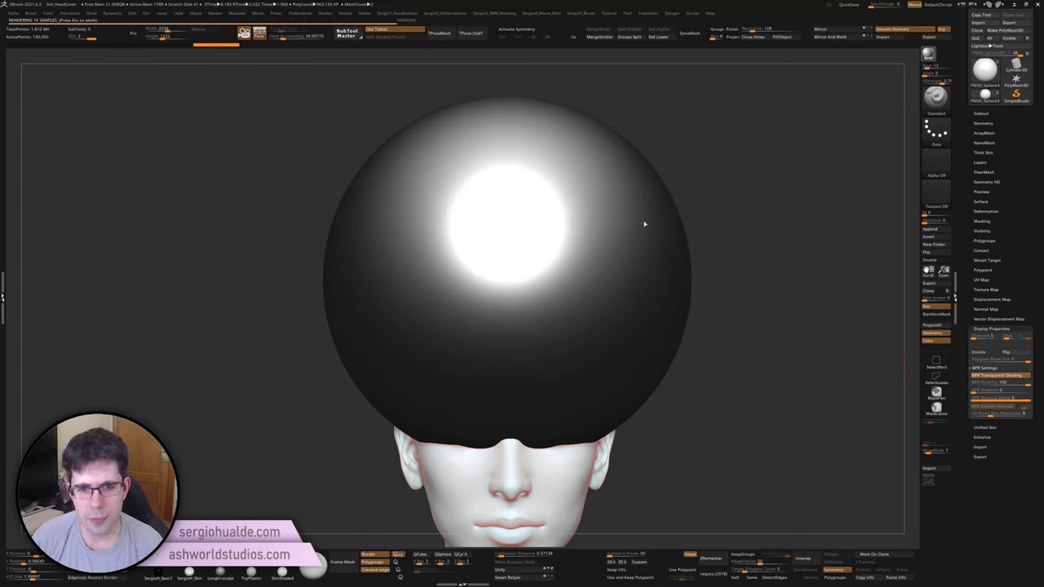